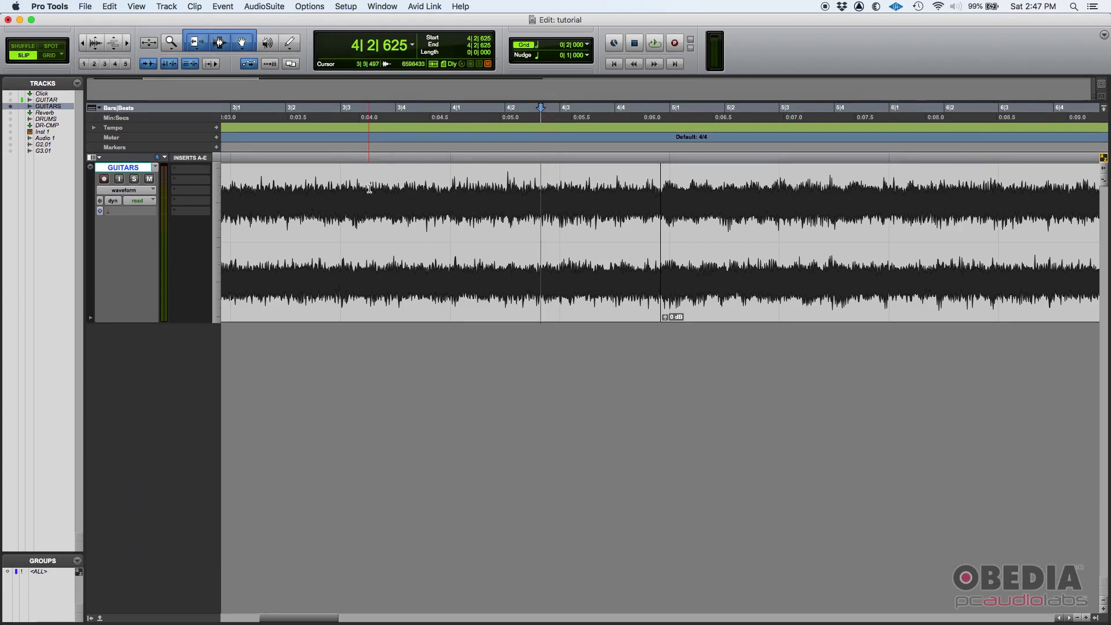
- Try range selections and a clip move on the guitar track, then undo so the clips rejoin
{"action": "scroll", "coordinate": [515, 215], "scroll_direction": "right", "scroll_amount": 3}
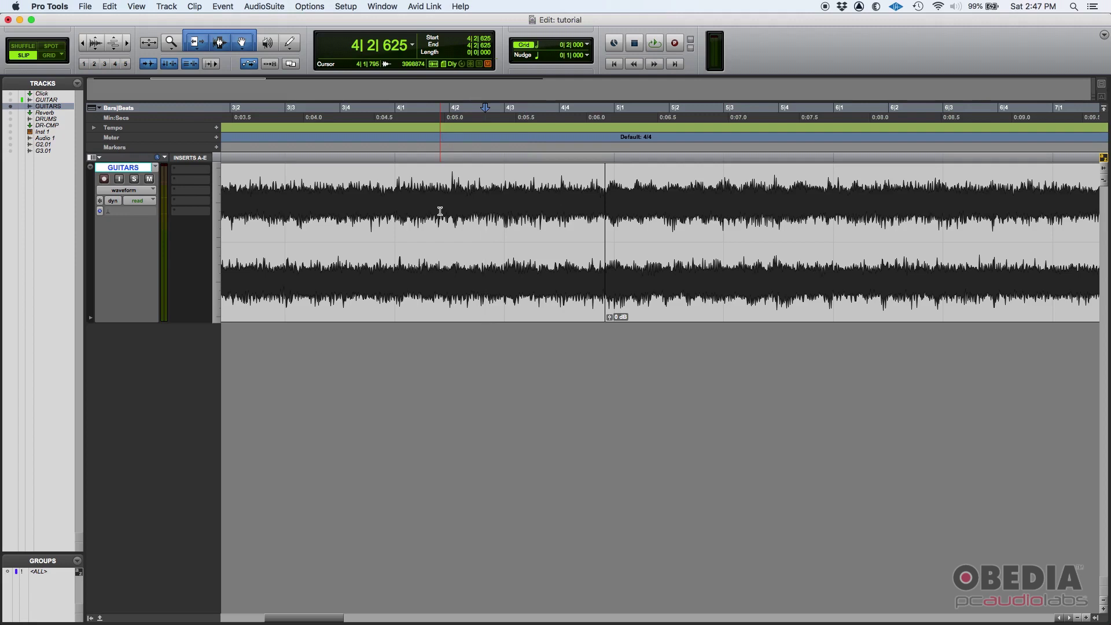
{"action": "left_click_drag", "start_coordinate": [272, 209], "coordinate": [595, 206]}
{"action": "left_click_drag", "start_coordinate": [1052, 203], "coordinate": [609, 204]}
{"action": "left_click", "coordinate": [451, 193]}
{"action": "left_click_drag", "start_coordinate": [695, 256], "coordinate": [792, 272]}
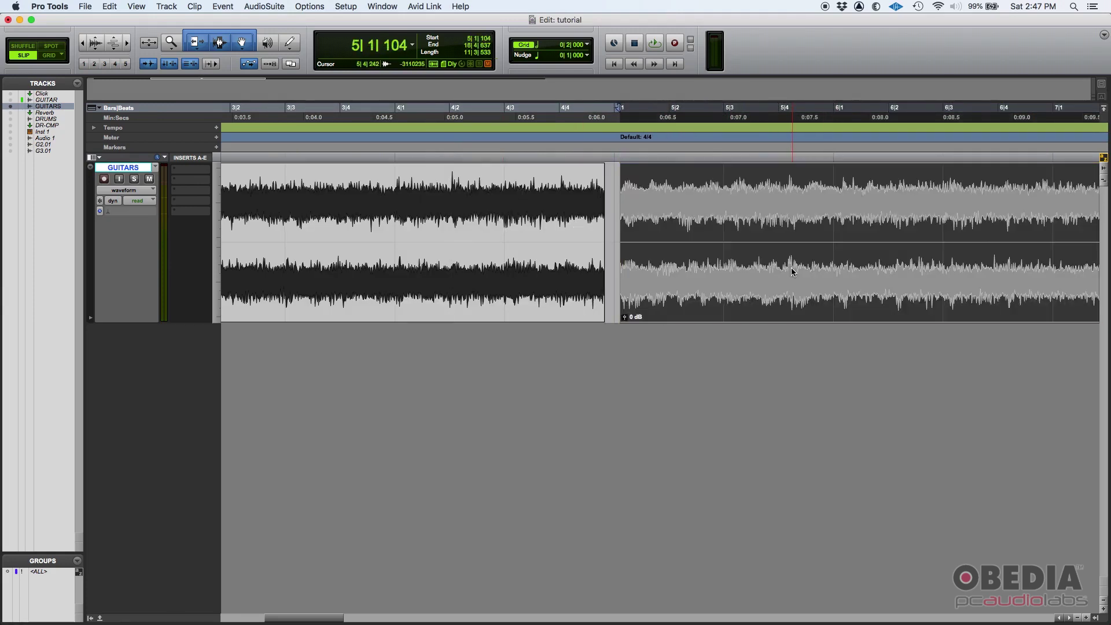
{"action": "key", "text": "super+z"}
{"action": "left_click", "coordinate": [501, 188]}
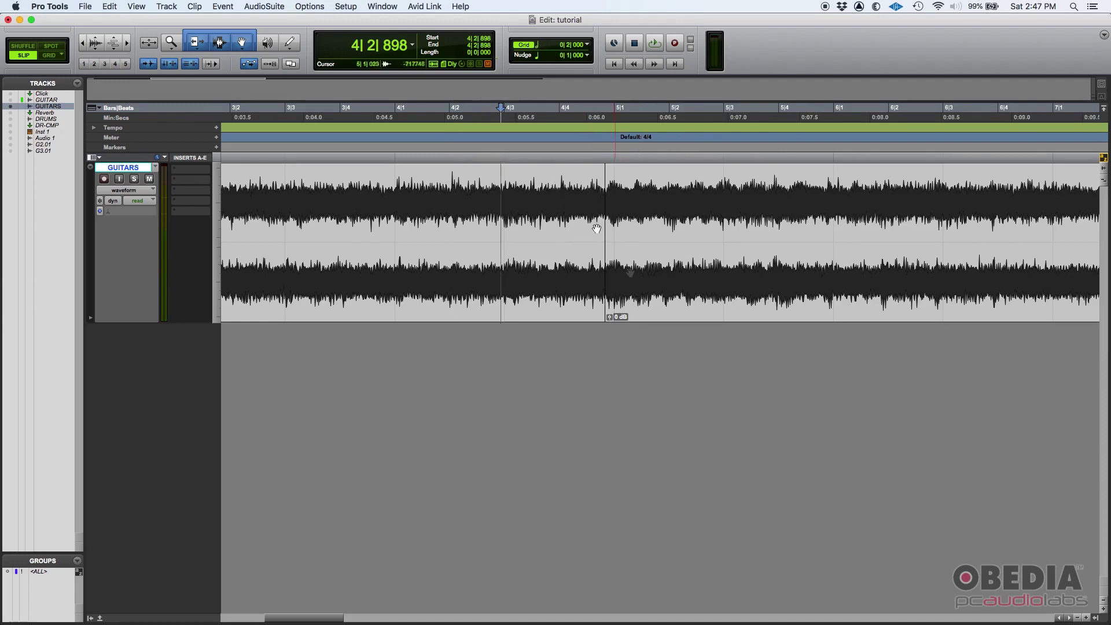
- Select the right-hand guitar clip, zoom in, and place the insertion point at 4|4|800
{"action": "left_click_drag", "start_coordinate": [574, 184], "coordinate": [639, 191]}
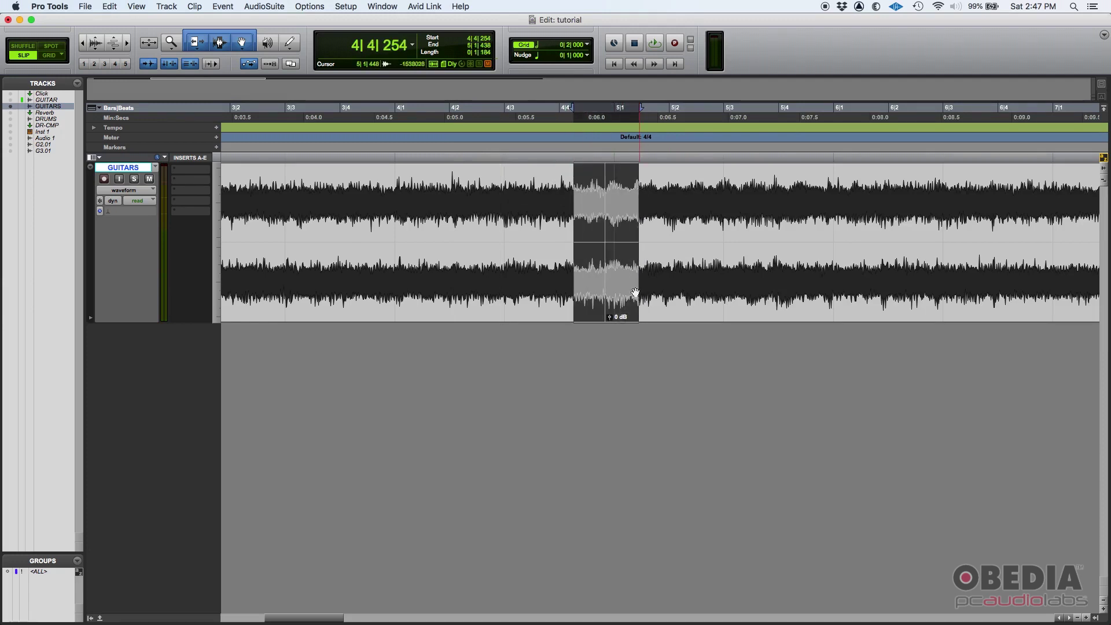
{"action": "left_click", "coordinate": [642, 284]}
{"action": "left_click", "coordinate": [634, 199]}
{"action": "left_click", "coordinate": [645, 301]}
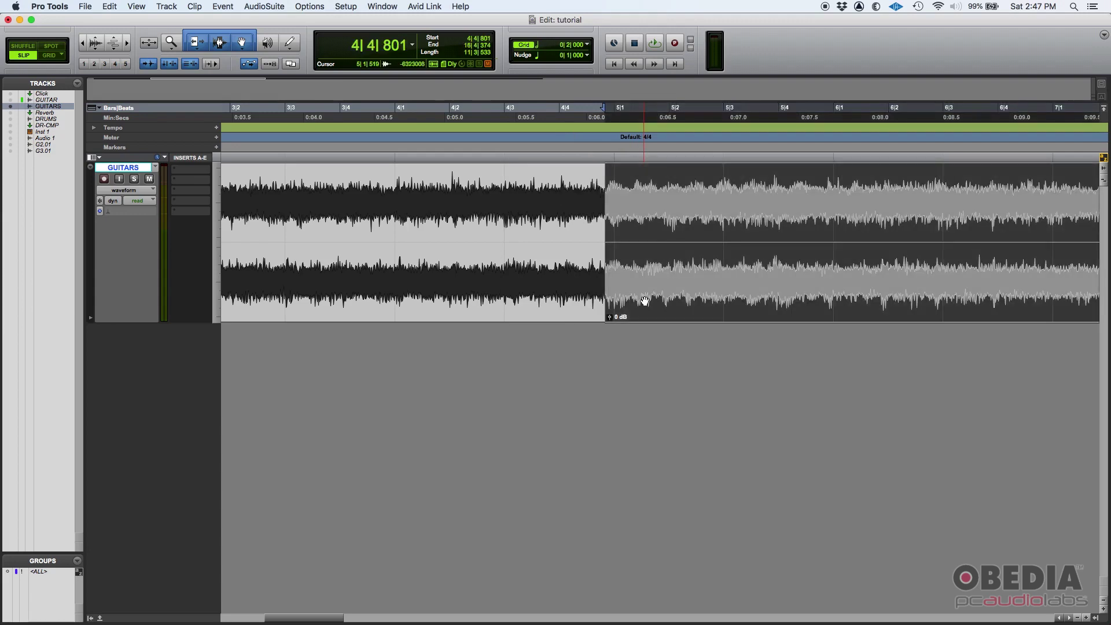
{"action": "key", "text": "super+bracketright"}
{"action": "key", "text": "super+bracketright"}
{"action": "key", "text": "super+bracketright"}
{"action": "key", "text": "super+bracketright"}
{"action": "key", "text": "super+bracketright"}
{"action": "key", "text": "super+bracketright"}
{"action": "key", "text": "super+bracketright"}
{"action": "key", "text": "super+bracketright"}
{"action": "key", "text": "super+bracketright"}
{"action": "key", "text": "super+bracketright"}
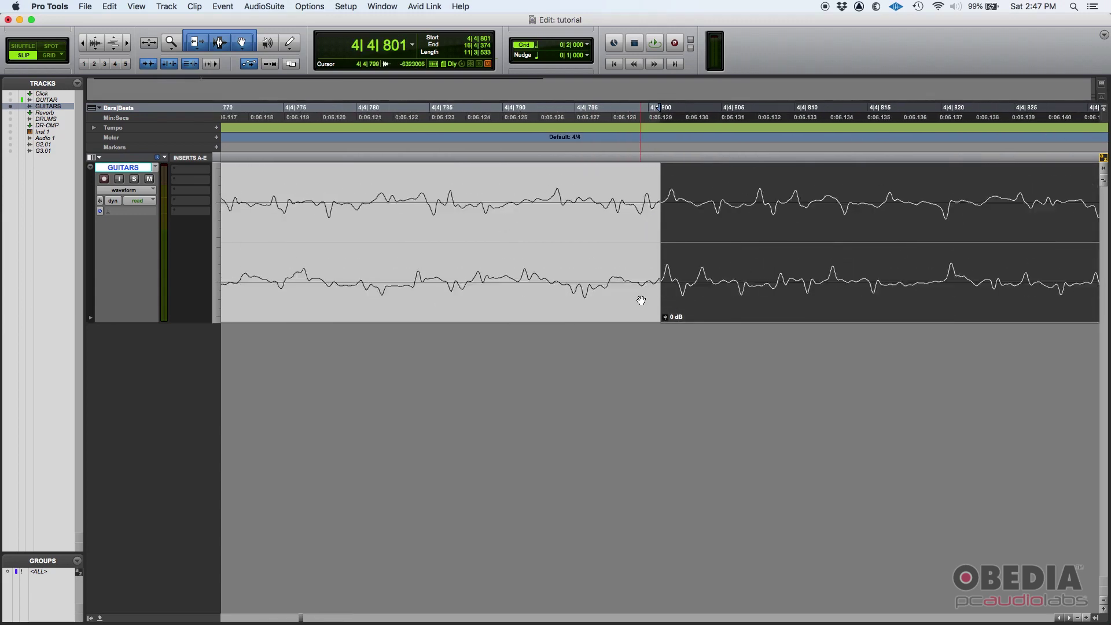
{"action": "left_click", "coordinate": [609, 242]}
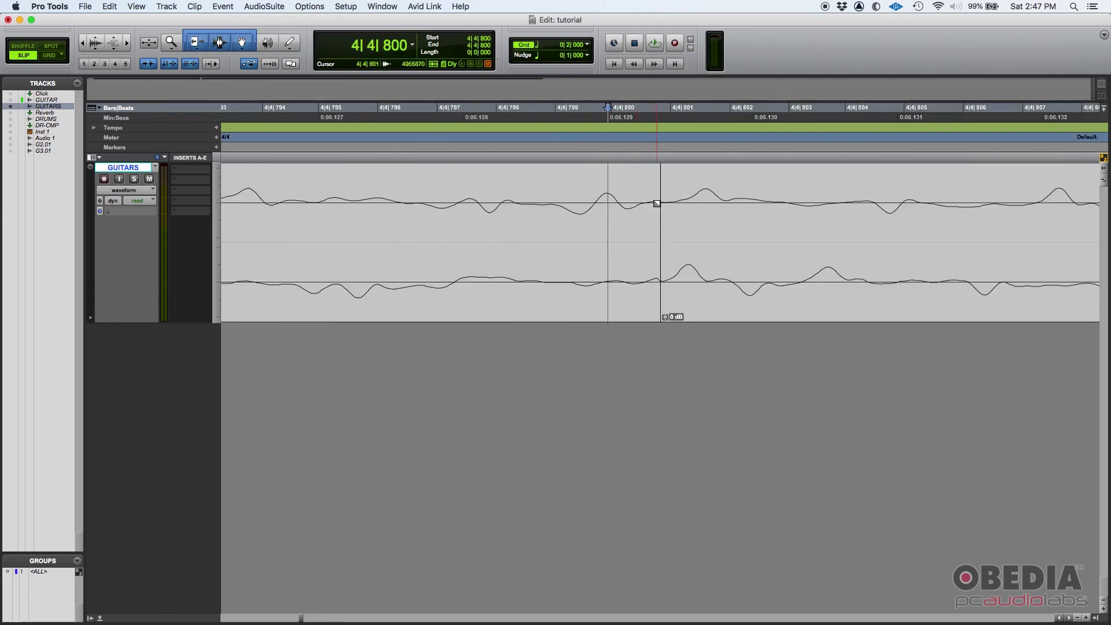
- Zoom out and back in around the 4|4|800 edit point to see it in context
{"action": "key", "text": "super+bracketleft"}
{"action": "key", "text": "super+bracketleft"}
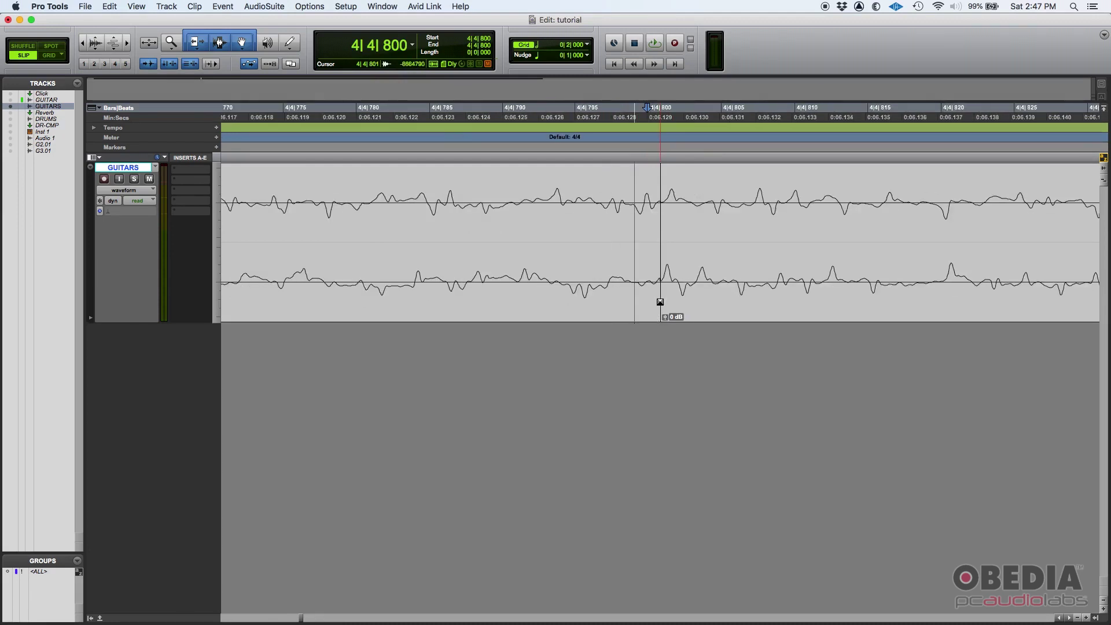
{"action": "key", "text": "super+bracketleft"}
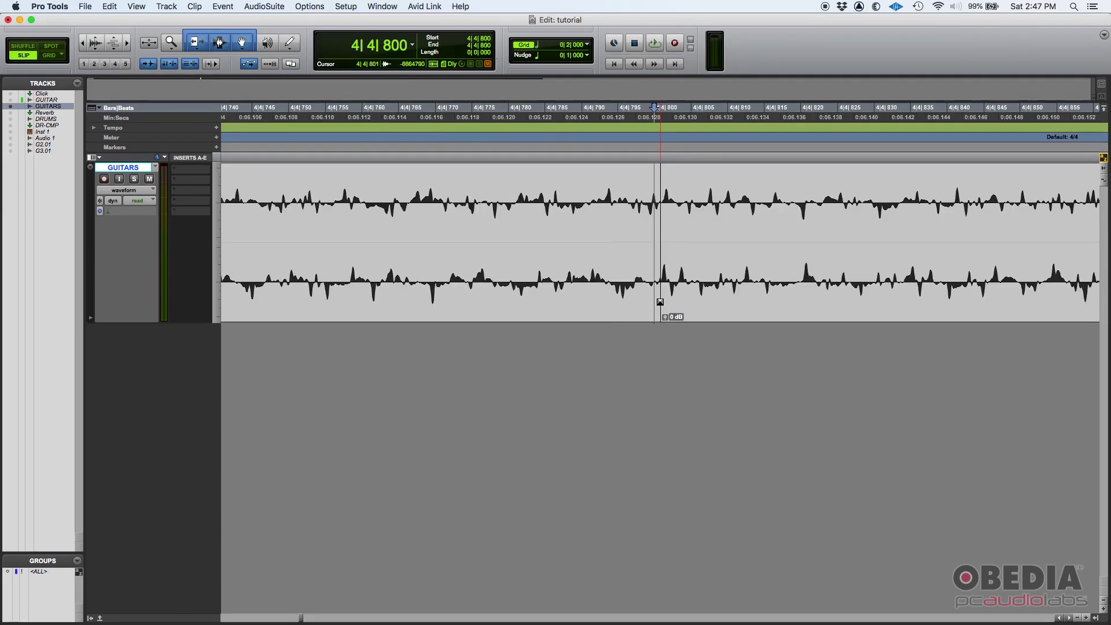
{"action": "key", "text": "super+bracketright"}
{"action": "key", "text": "super+bracketright"}
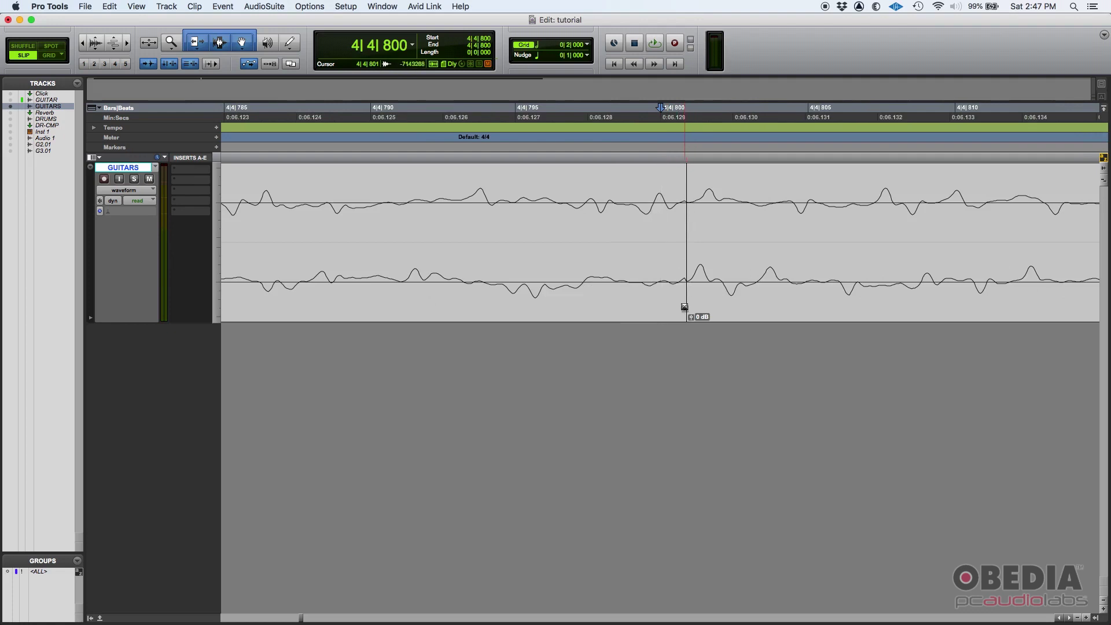
{"action": "key", "text": "super+bracketright"}
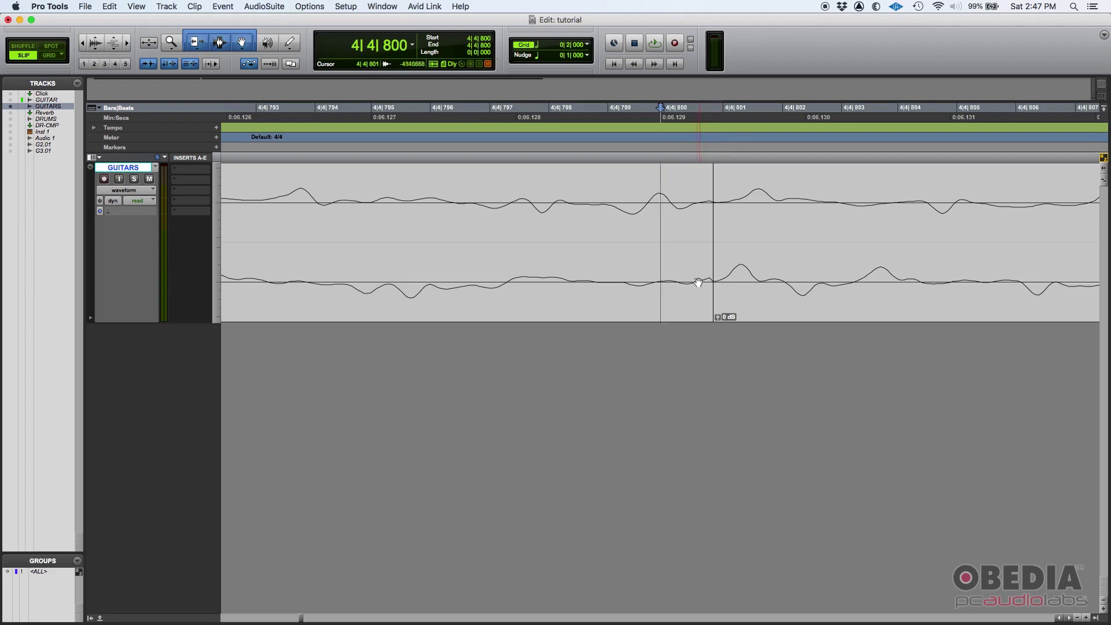
{"action": "key", "text": "super+bracketleft"}
{"action": "key", "text": "super+bracketleft"}
{"action": "key", "text": "super+bracketleft"}
{"action": "key", "text": "super+bracketleft"}
{"action": "key", "text": "super+bracketleft"}
{"action": "key", "text": "super+bracketleft"}
{"action": "key", "text": "super+bracketleft"}
{"action": "key", "text": "super+bracketleft"}
{"action": "key", "text": "super+bracketleft"}
{"action": "key", "text": "super+bracketleft"}
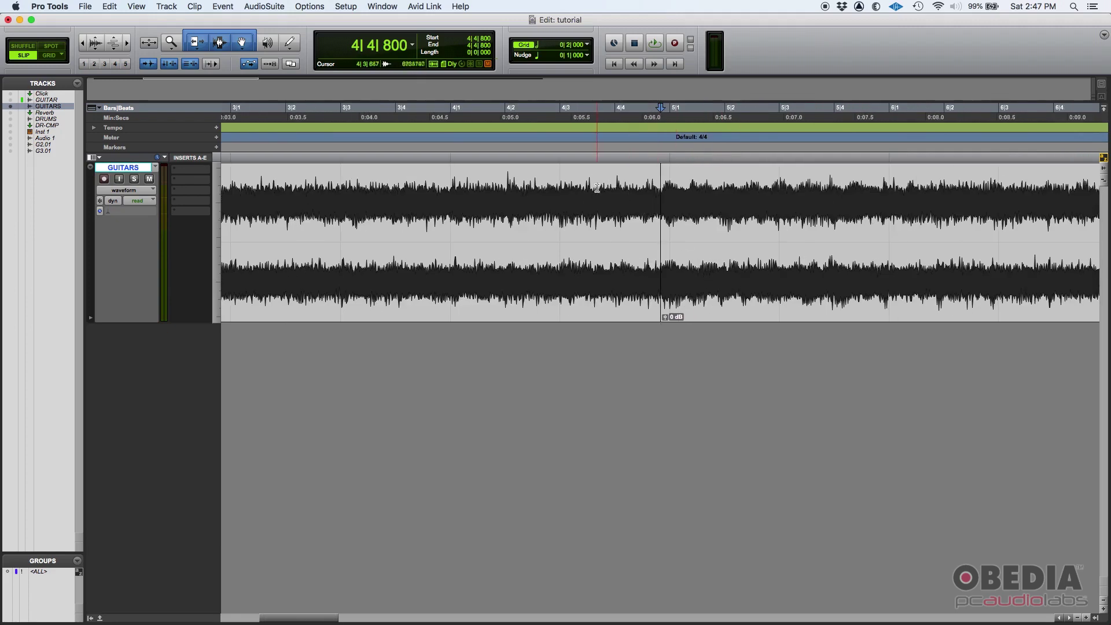
{"action": "left_click", "coordinate": [618, 189]}
{"action": "left_click", "coordinate": [498, 179]}
{"action": "key", "text": "space"}
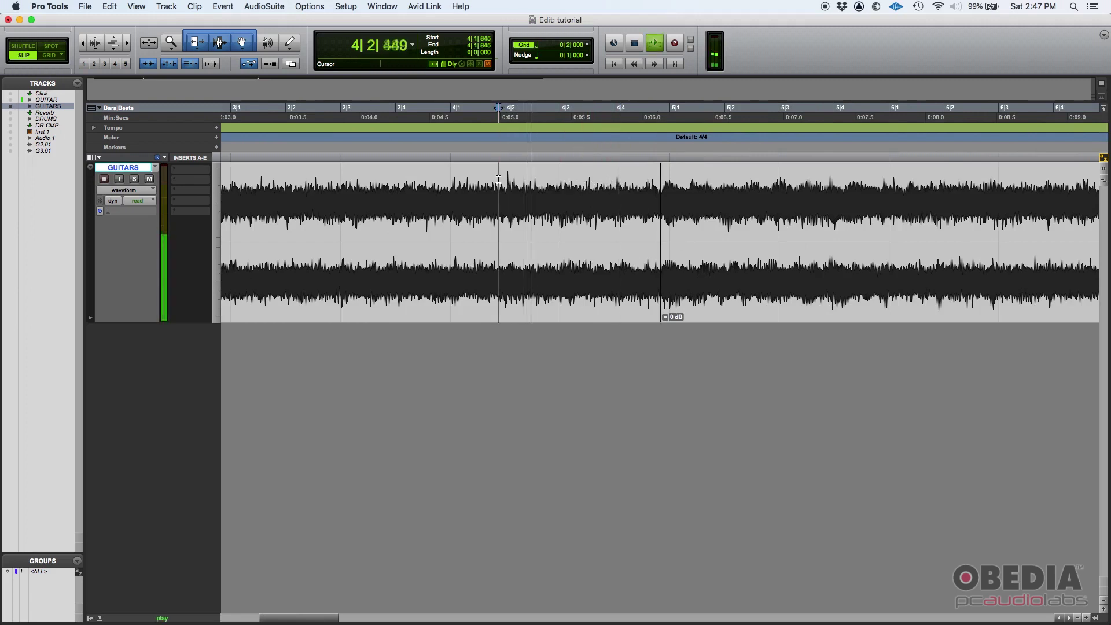
{"action": "key", "text": "space"}
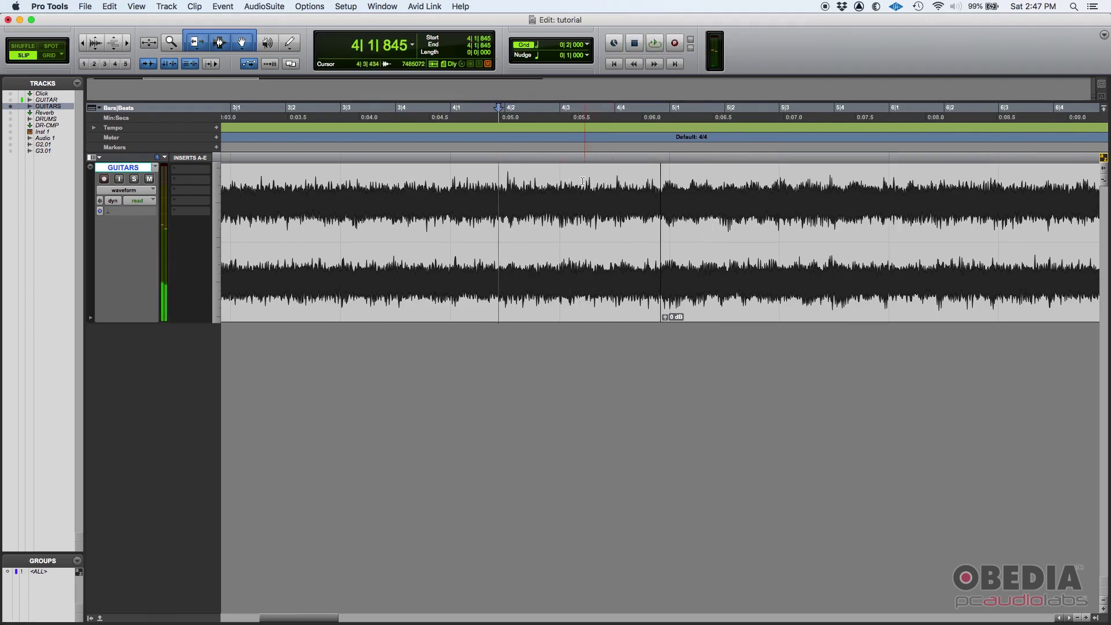
{"action": "left_click", "coordinate": [581, 181]}
{"action": "left_click", "coordinate": [572, 183]}
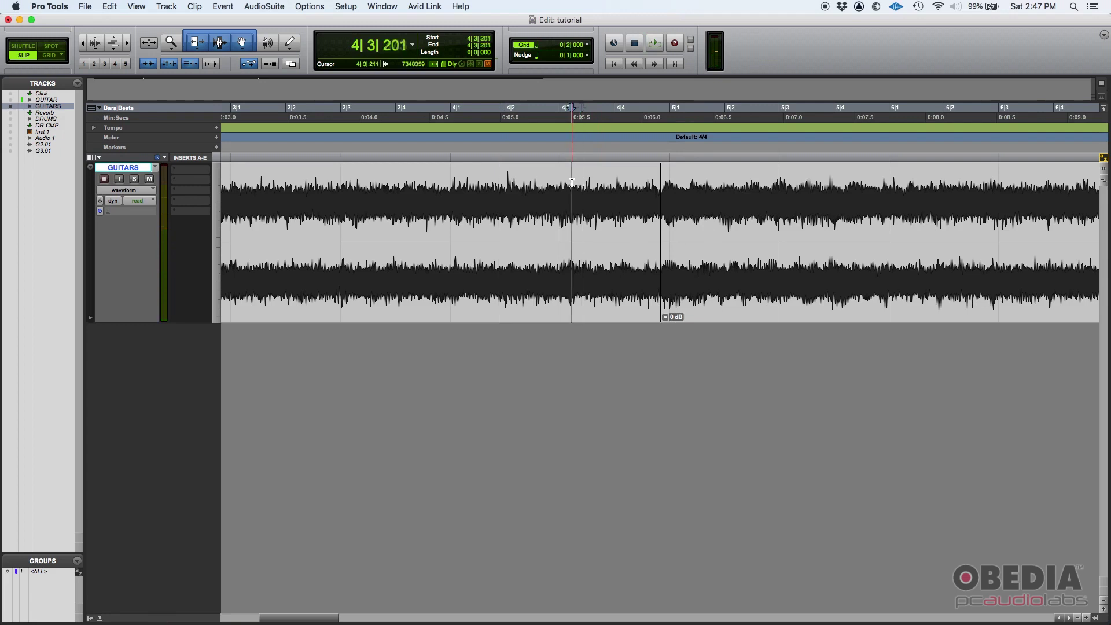
{"action": "key", "text": "space"}
{"action": "key", "text": "space"}
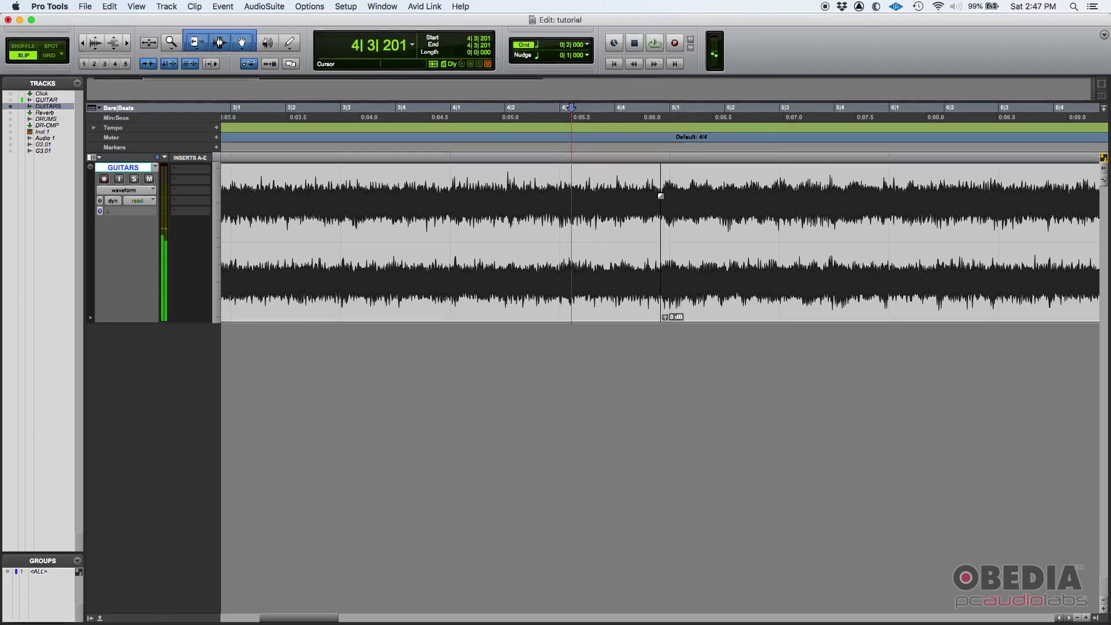
{"action": "left_click", "coordinate": [644, 189]}
{"action": "key", "text": "space"}
{"action": "key", "text": "space"}
{"action": "key", "text": "space"}
{"action": "key", "text": "space"}
{"action": "left_click", "coordinate": [603, 189]}
{"action": "key", "text": "space"}
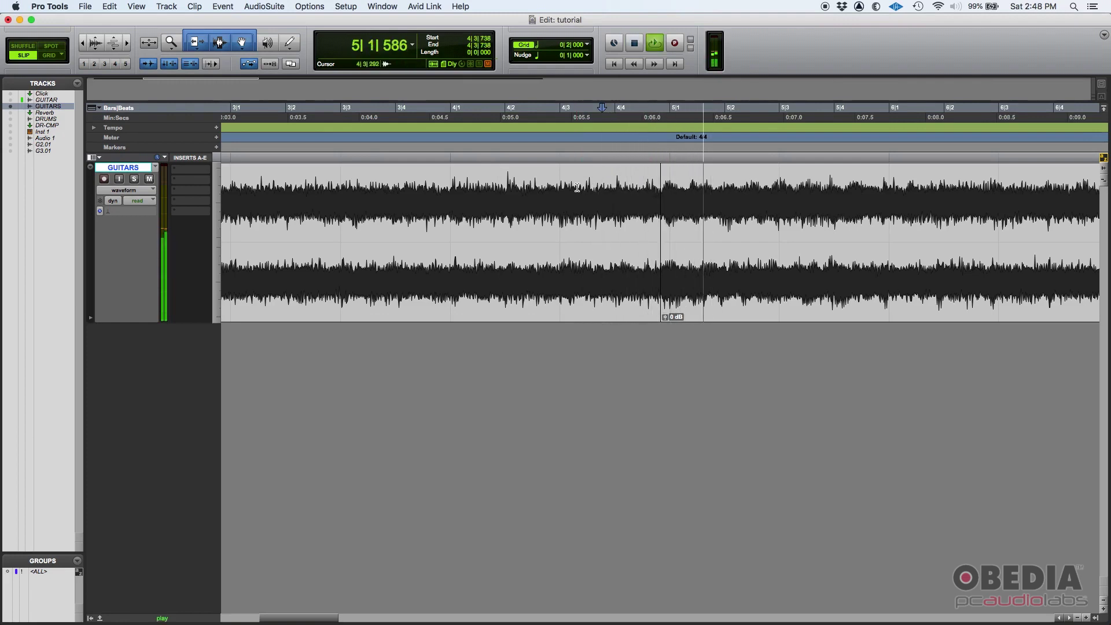
{"action": "key", "text": "space"}
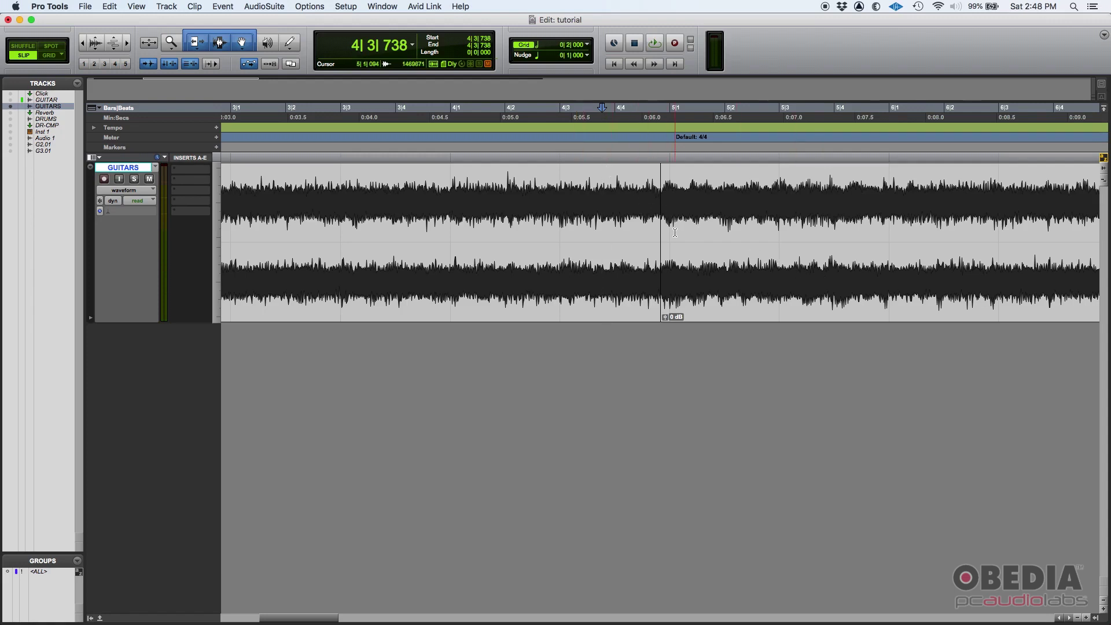
- Zoom in on the clip boundary and draw a short crossfade from 4|4|799 to 4|4|803
{"action": "left_click", "coordinate": [691, 308]}
{"action": "key", "text": "super+bracketright"}
{"action": "key", "text": "super+bracketright"}
{"action": "key", "text": "super+bracketright"}
{"action": "key", "text": "super+bracketright"}
{"action": "key", "text": "super+bracketright"}
{"action": "key", "text": "super+bracketright"}
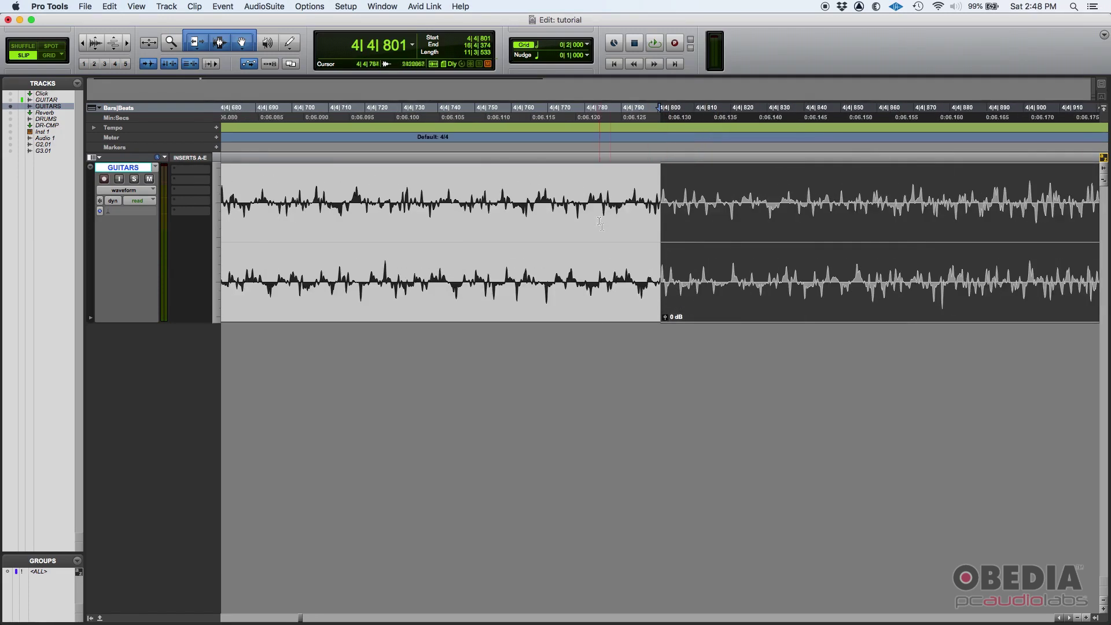
{"action": "left_click", "coordinate": [598, 190]}
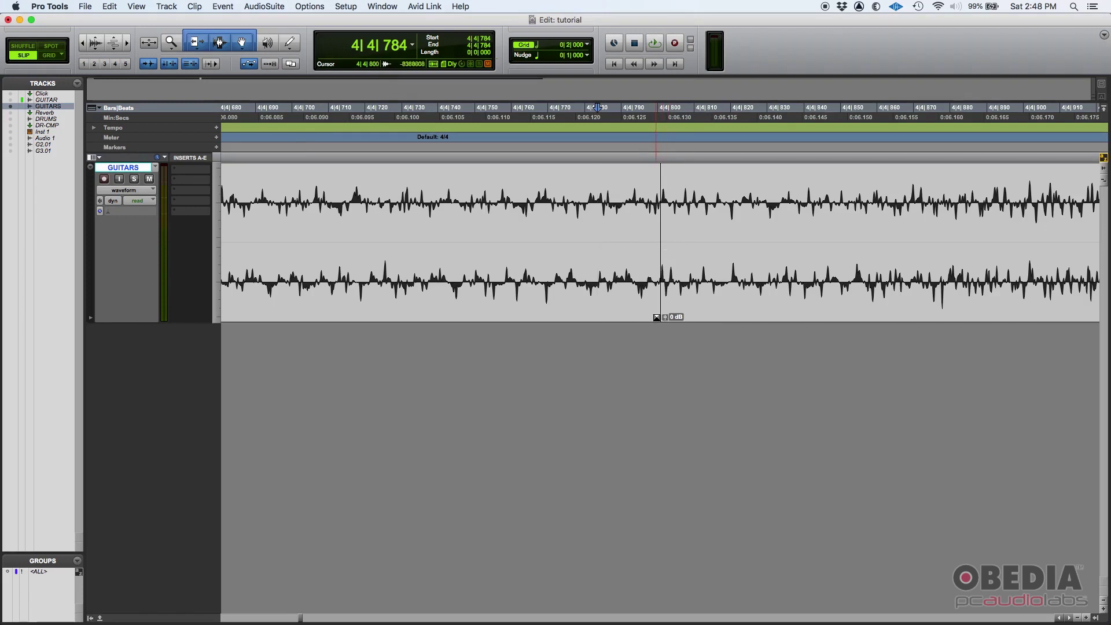
{"action": "mouse_move", "coordinate": [659, 318]}
{"action": "left_mouse_down"}
{"action": "mouse_move", "coordinate": [605, 317]}
{"action": "mouse_move", "coordinate": [653, 315]}
{"action": "left_mouse_up"}
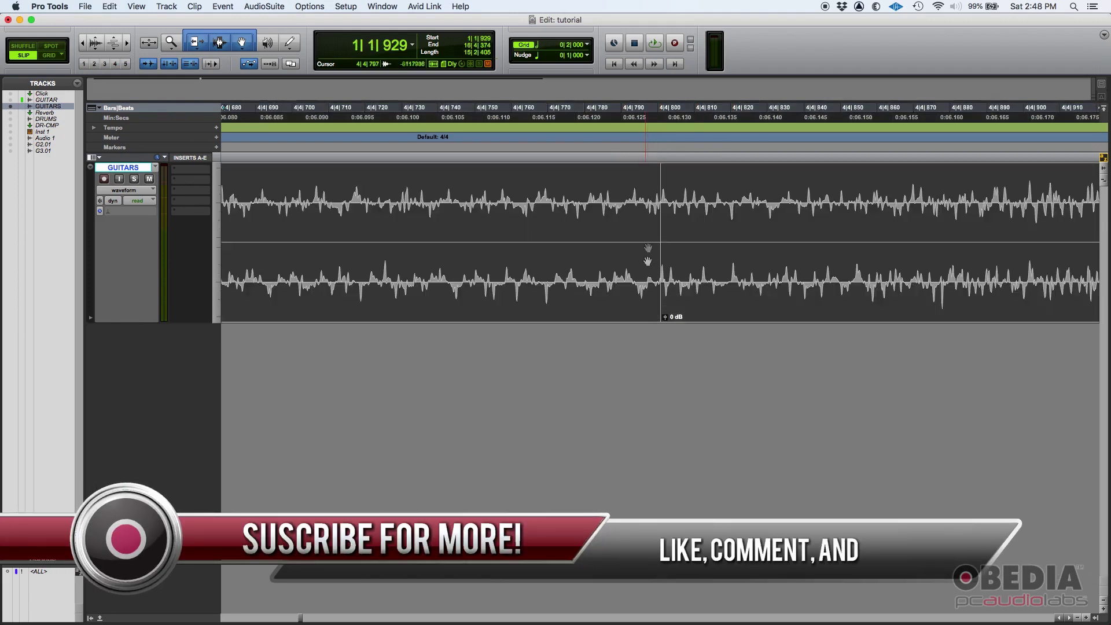
- Select a short range across the edit point, open the crossfade settings, then cancel them
{"action": "left_click", "coordinate": [635, 186]}
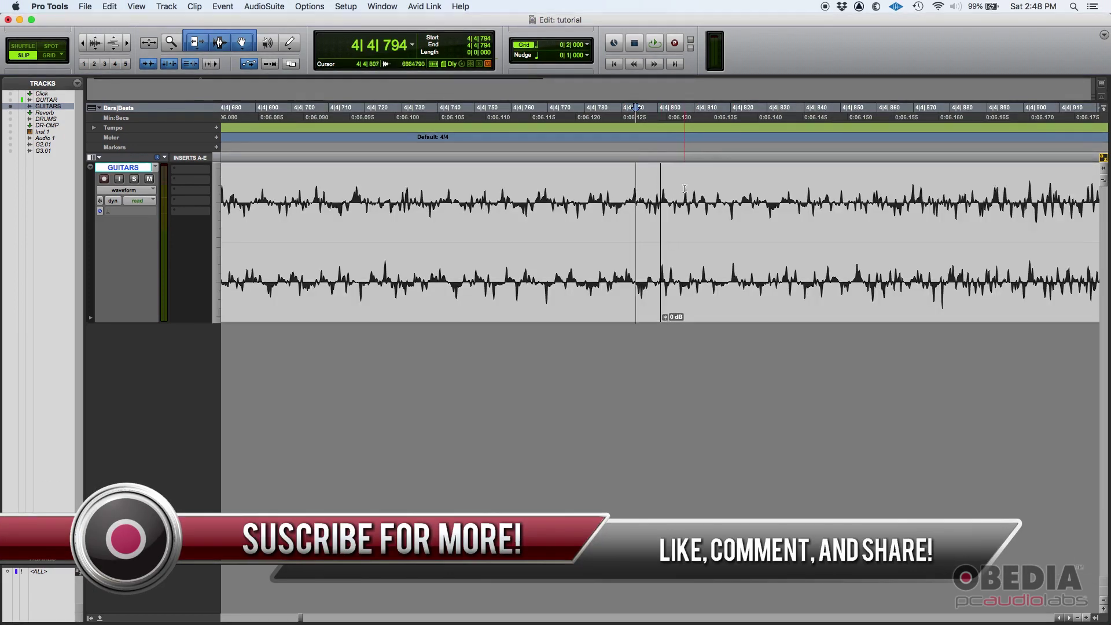
{"action": "left_click_drag", "start_coordinate": [684, 186], "coordinate": [641, 190]}
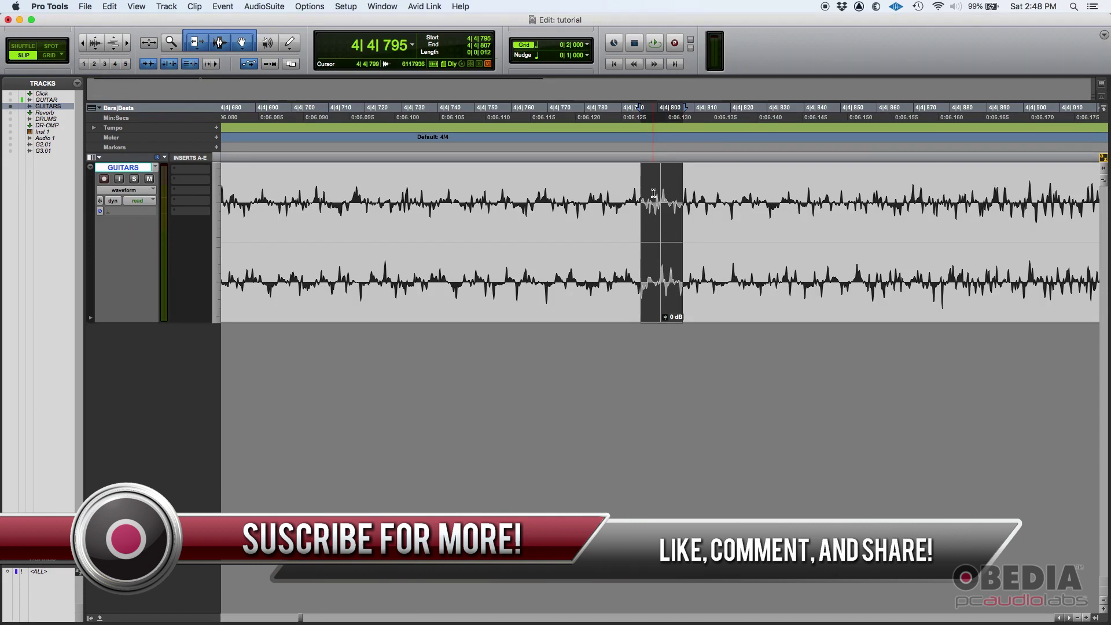
{"action": "key", "text": "super+f"}
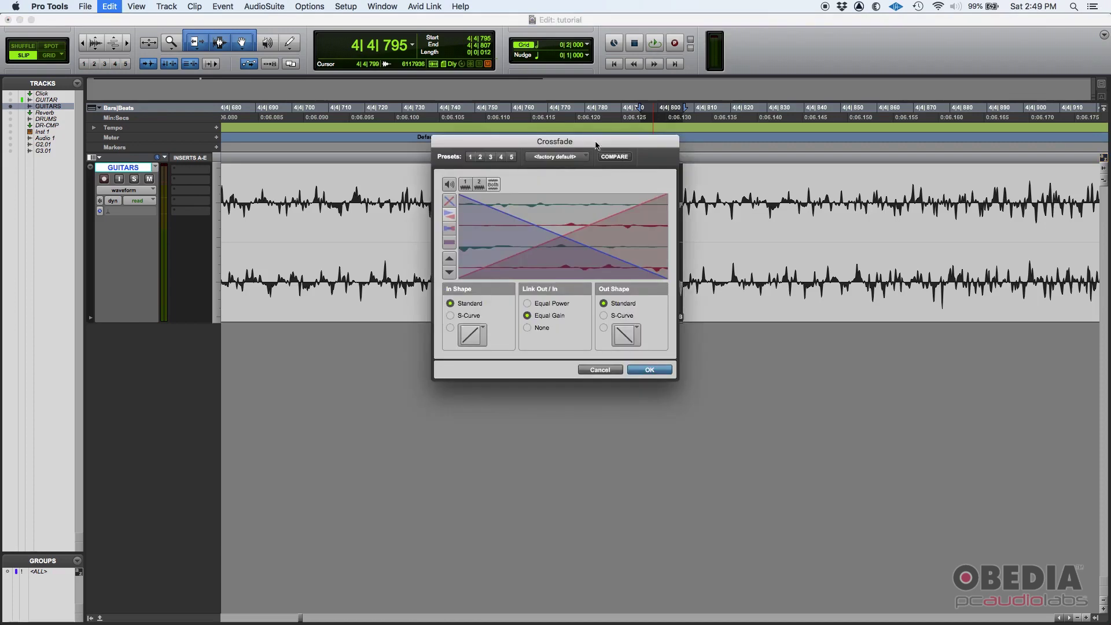
{"action": "left_click_drag", "start_coordinate": [597, 145], "coordinate": [435, 330]}
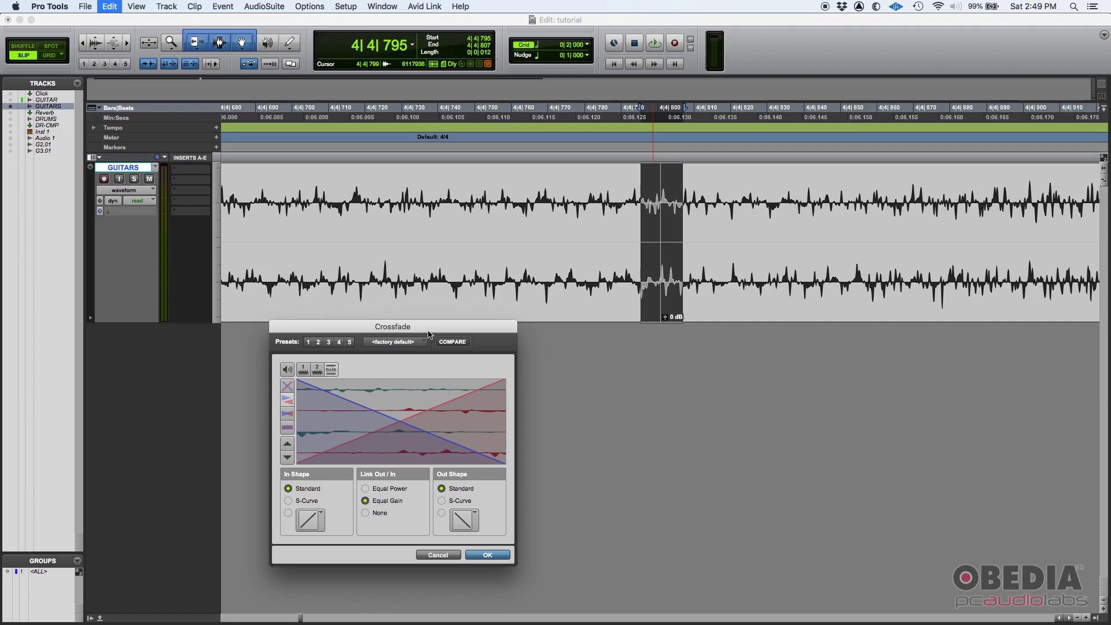
{"action": "left_click", "coordinate": [438, 555]}
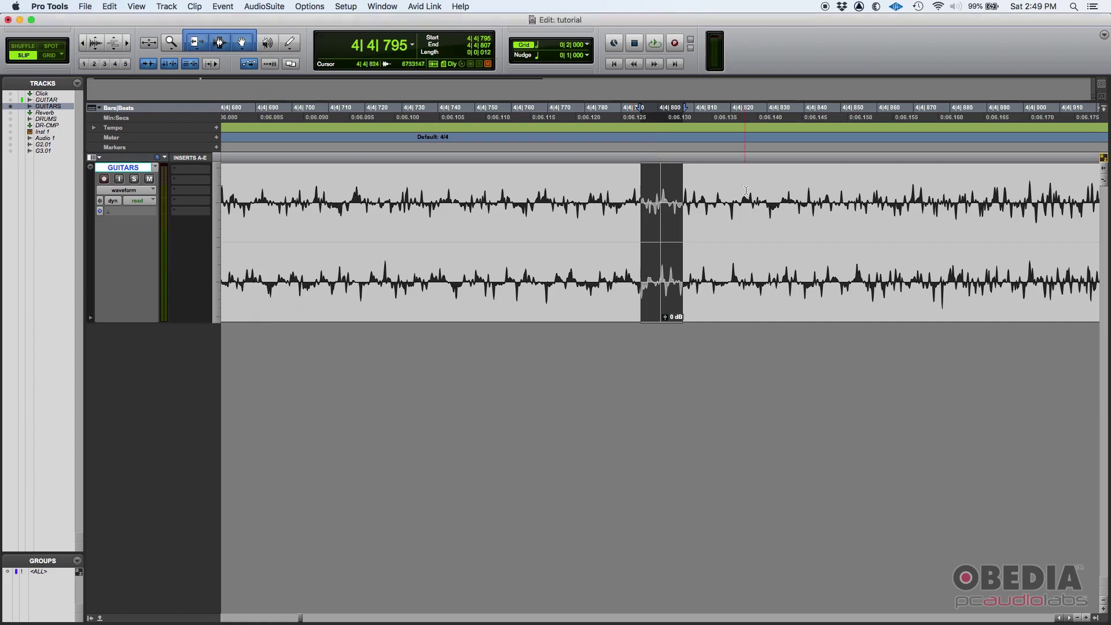
- Select the 4|4|796–4|4|806 range and open the Crossfade dialog, moving it aside
{"action": "left_click", "coordinate": [715, 192]}
{"action": "left_click_drag", "start_coordinate": [681, 193], "coordinate": [644, 192]}
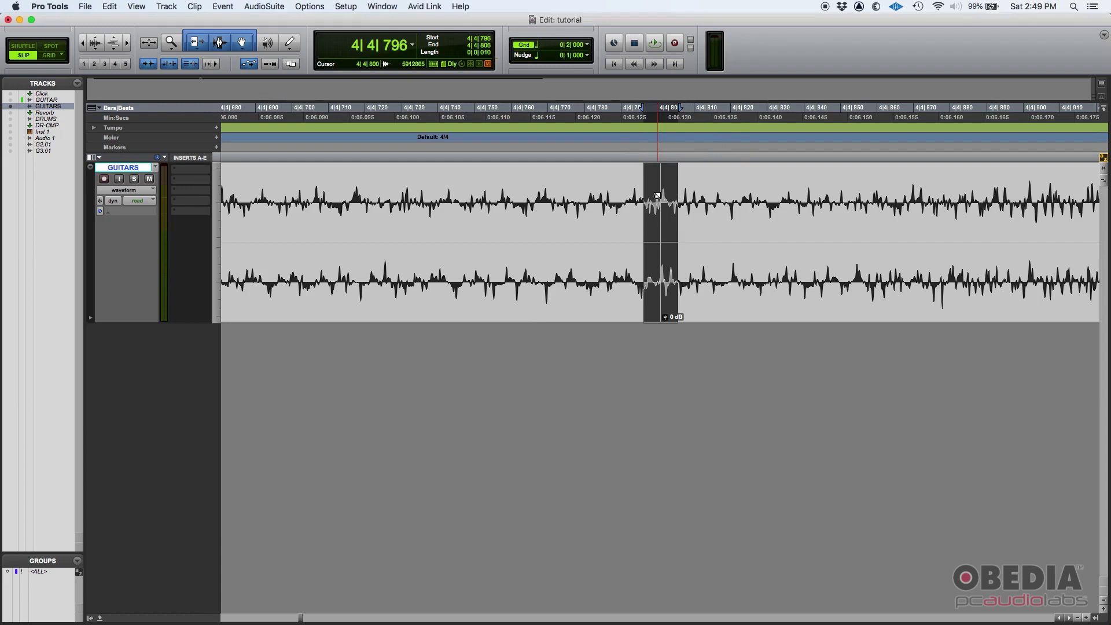
{"action": "key", "text": "super+f"}
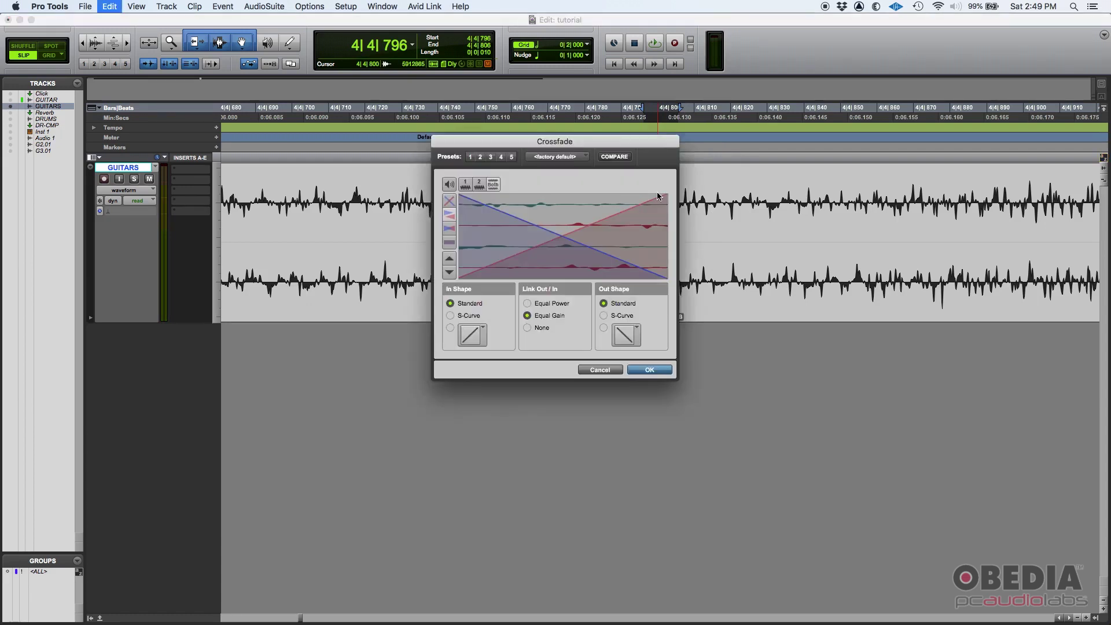
{"action": "left_click_drag", "start_coordinate": [621, 159], "coordinate": [527, 301]}
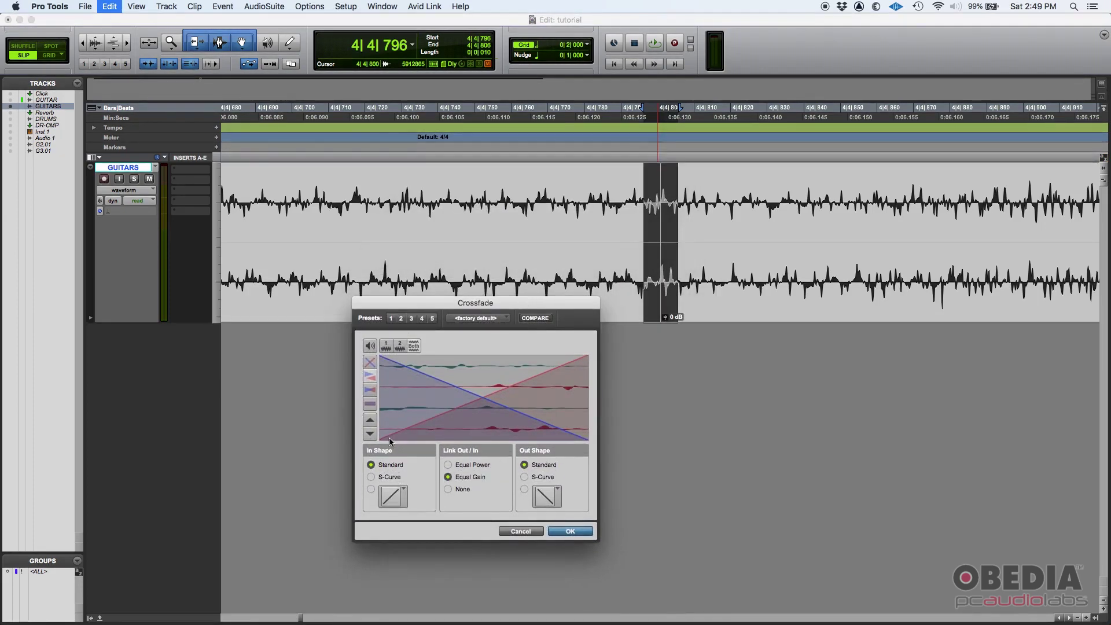
{"action": "left_click_drag", "start_coordinate": [503, 300], "coordinate": [474, 333]}
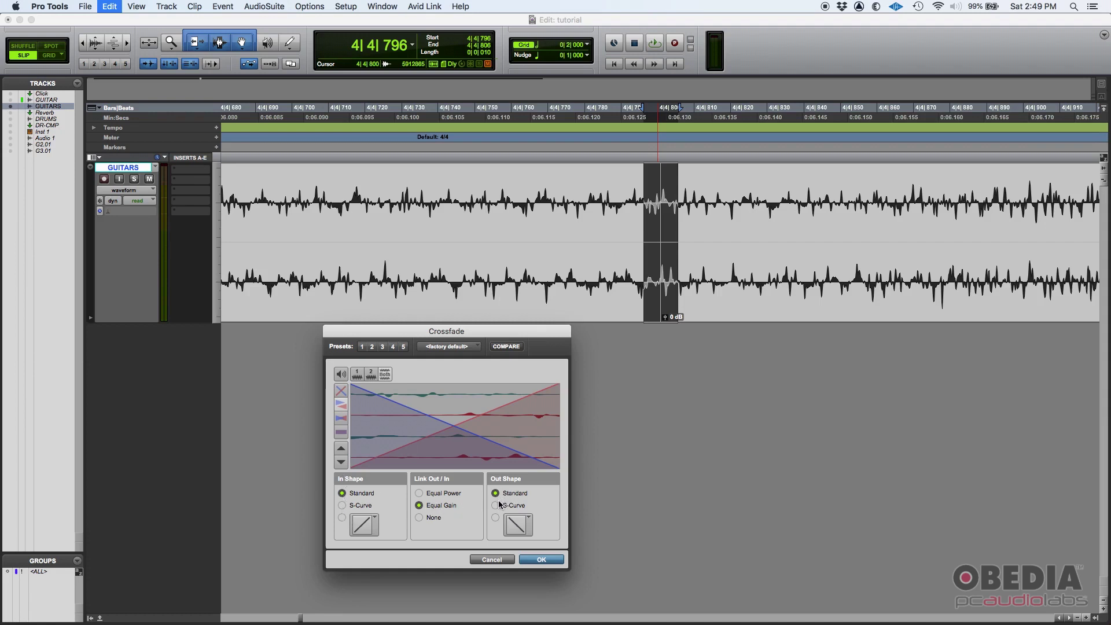
- Try different fade-in and fade-out curve shapes in the Crossfade dialog
{"action": "left_click", "coordinate": [363, 525]}
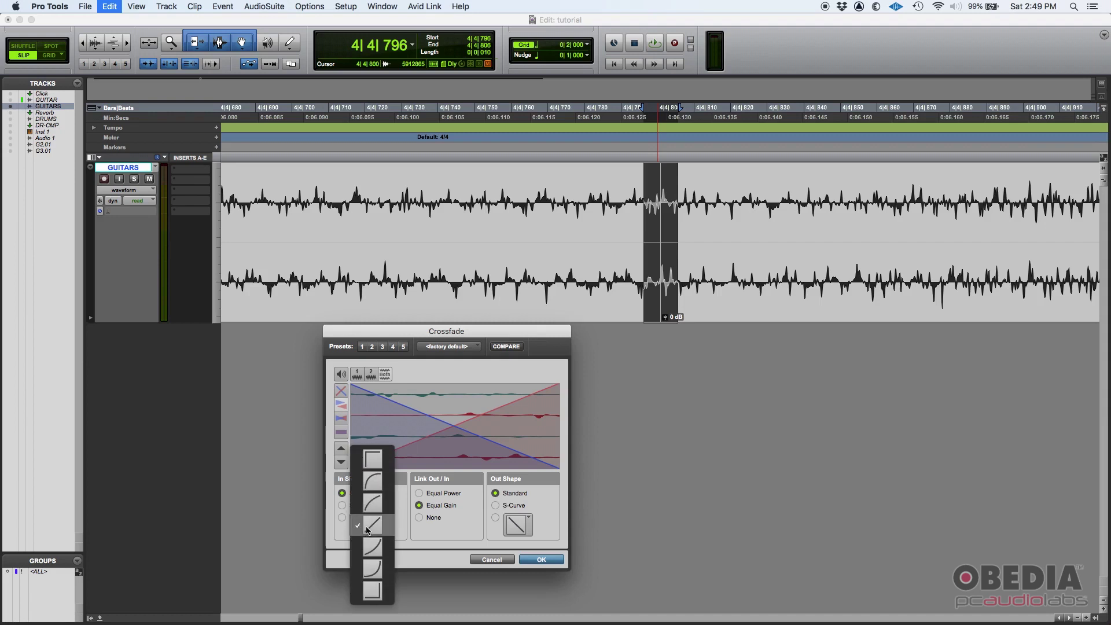
{"action": "left_click", "coordinate": [371, 548]}
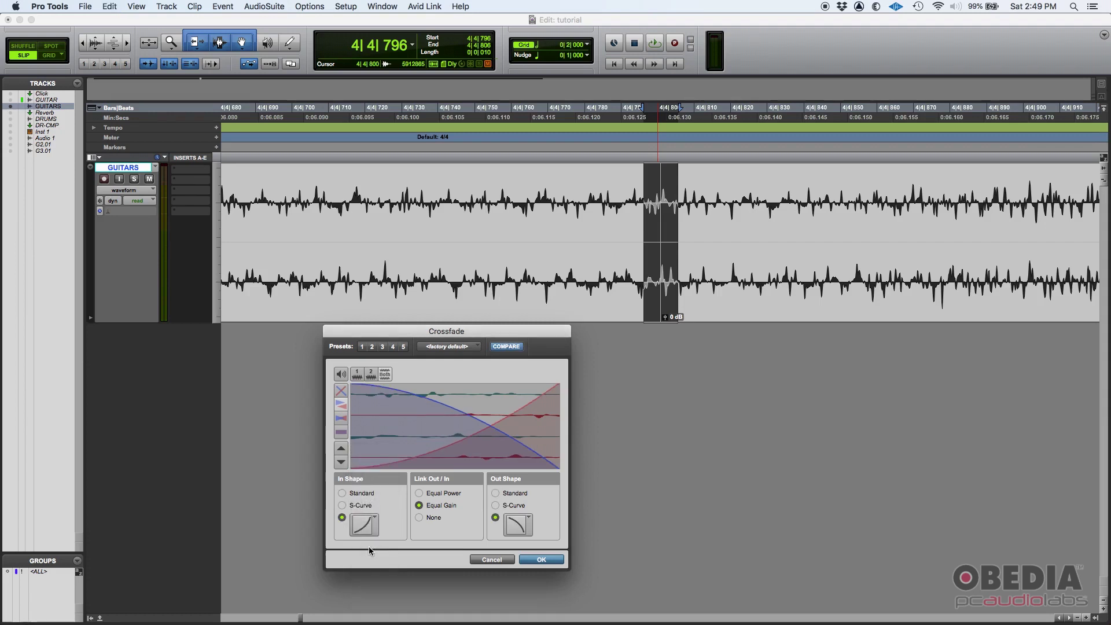
{"action": "left_click", "coordinate": [519, 526]}
{"action": "left_click", "coordinate": [528, 576]}
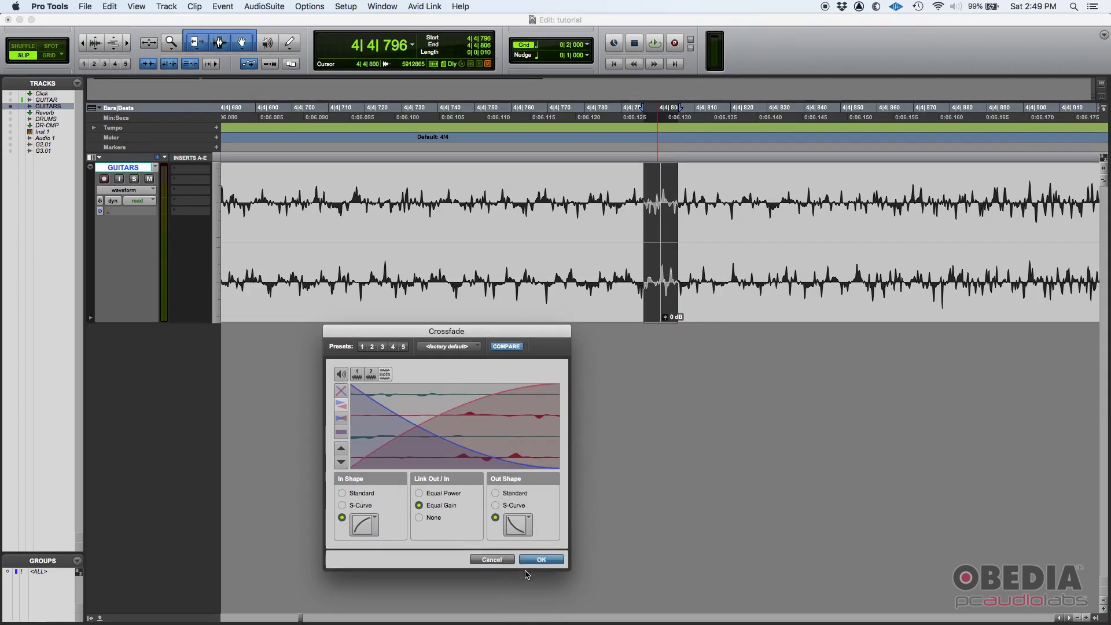
{"action": "left_click_drag", "start_coordinate": [437, 333], "coordinate": [412, 322]}
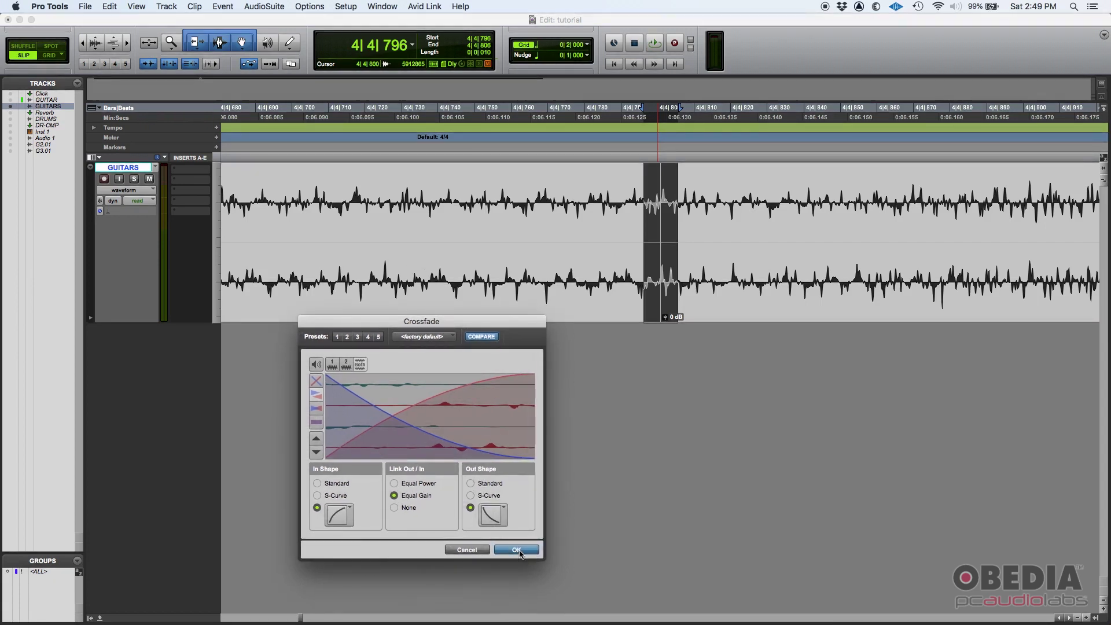
- Set both curves back to linear, apply the crossfade, then undo it
{"action": "left_click", "coordinate": [501, 524]}
{"action": "left_click", "coordinate": [504, 494]}
{"action": "left_click", "coordinate": [339, 514]}
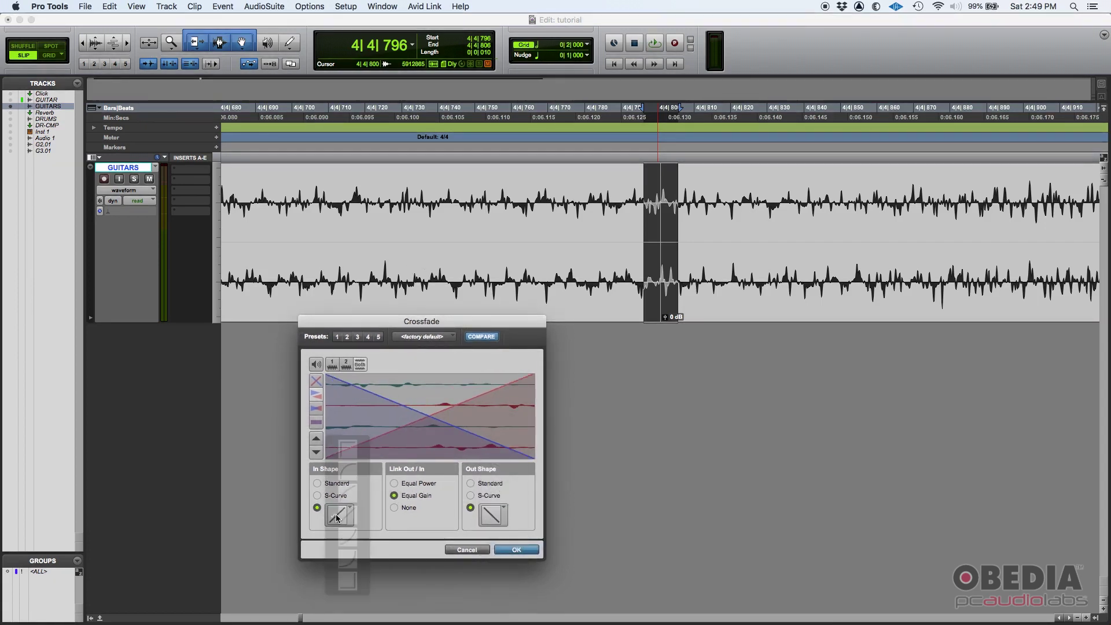
{"action": "left_click", "coordinate": [409, 508]}
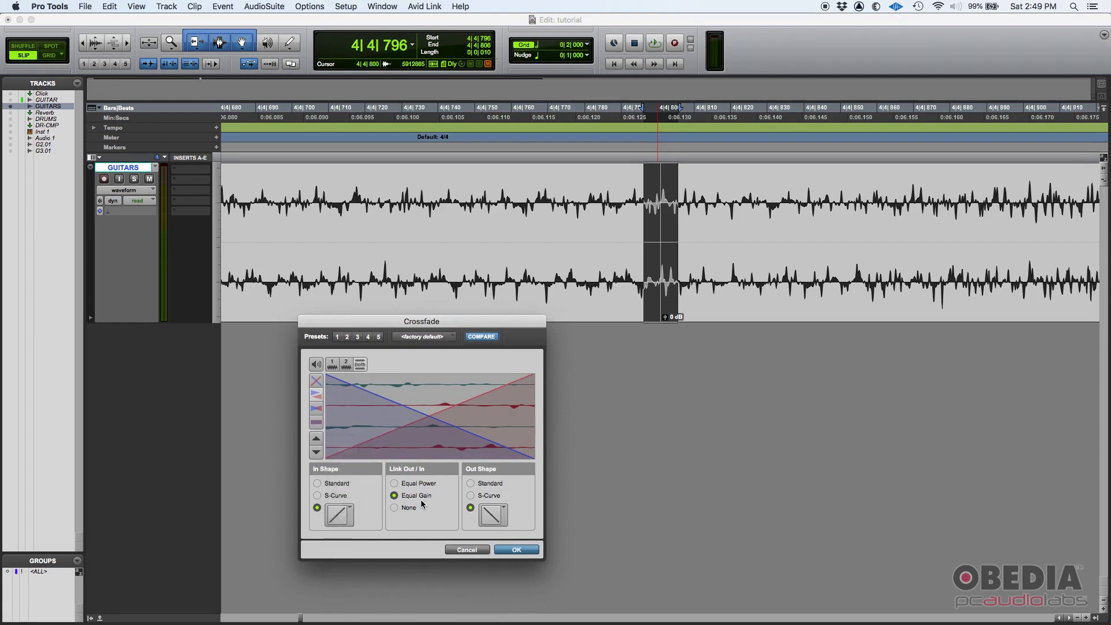
{"action": "left_click", "coordinate": [517, 550]}
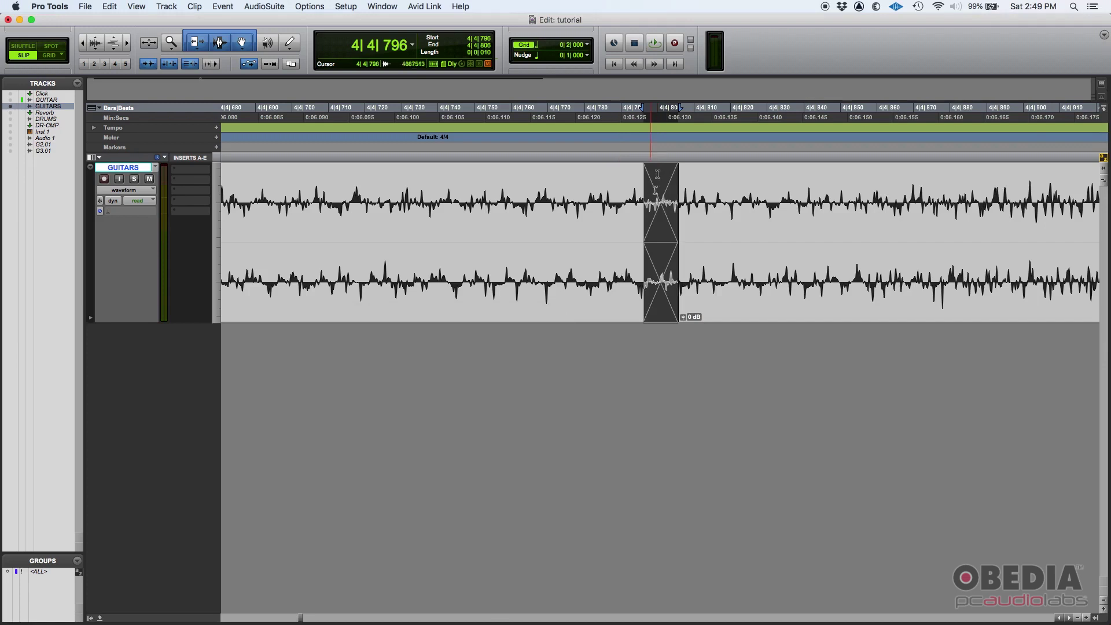
{"action": "key", "text": "super+z"}
- Draw a short crossfade from 4|4|799 to 4|4|803 across the edit point, then zoom out
{"action": "left_click", "coordinate": [718, 272]}
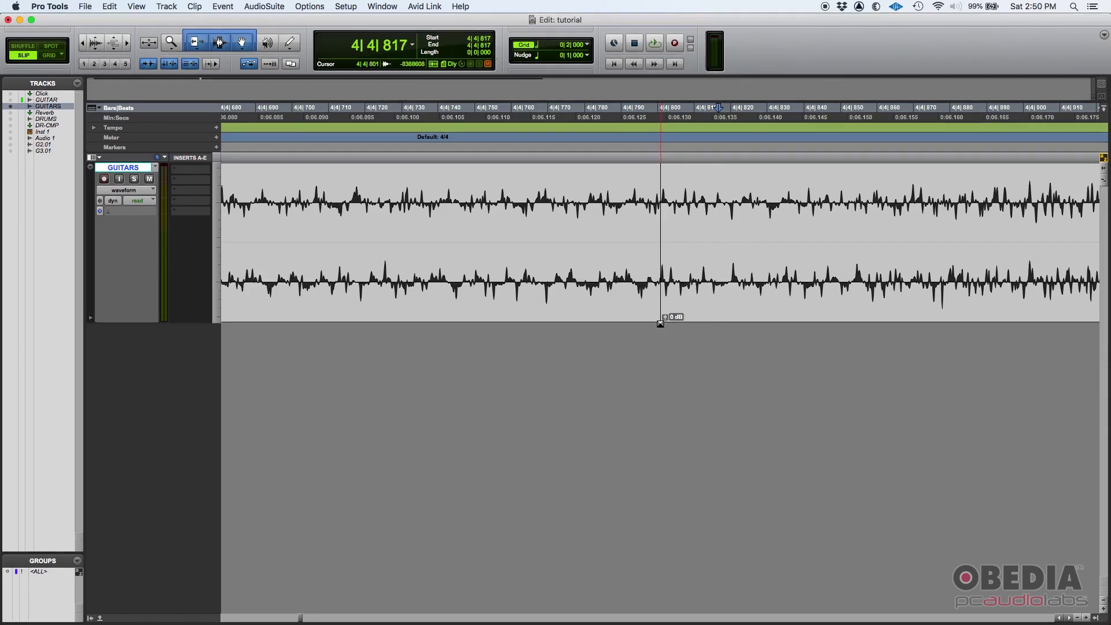
{"action": "mouse_move", "coordinate": [660, 324]}
{"action": "left_mouse_down"}
{"action": "mouse_move", "coordinate": [513, 322]}
{"action": "mouse_move", "coordinate": [672, 310]}
{"action": "mouse_move", "coordinate": [610, 306]}
{"action": "mouse_move", "coordinate": [658, 307]}
{"action": "left_mouse_up"}
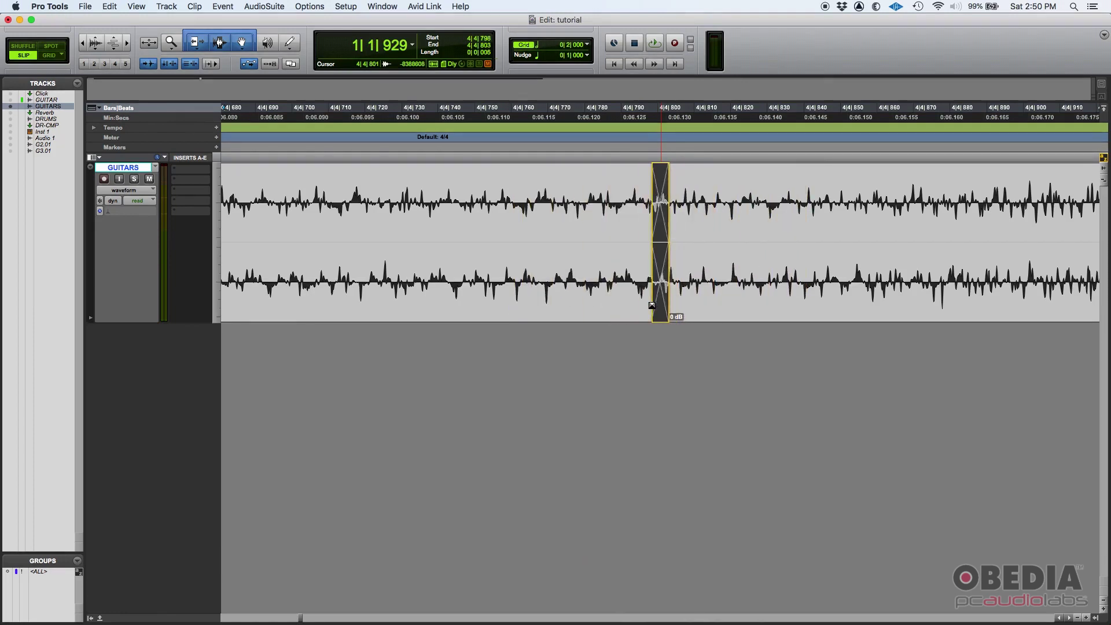
{"action": "key", "text": "super+bracketleft"}
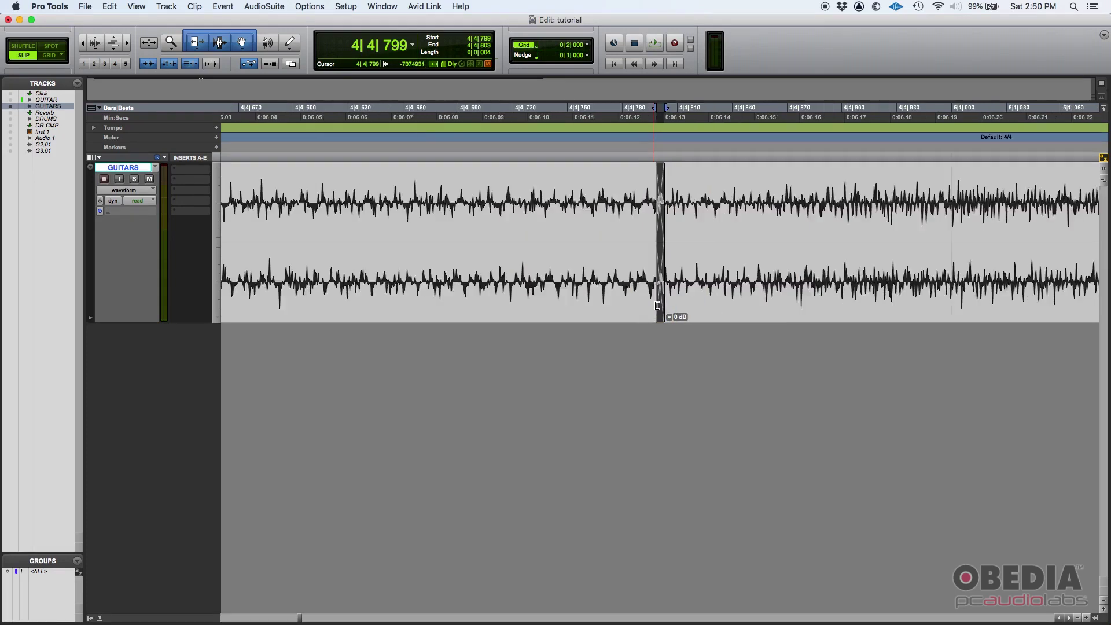
{"action": "key", "text": "super+bracketleft"}
{"action": "key", "text": "super+bracketleft"}
{"action": "key", "text": "super+bracketleft"}
- Play the guitars from a point before the edit through the crossfade, then stop
{"action": "key", "text": "super+bracketright"}
{"action": "key", "text": "super+bracketleft"}
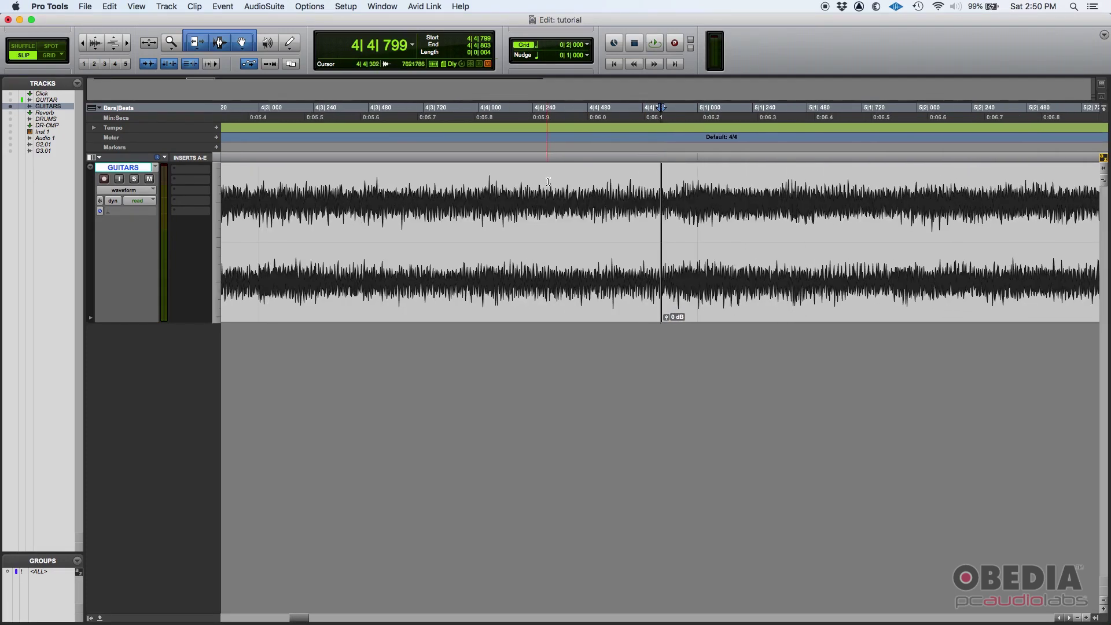
{"action": "left_click", "coordinate": [459, 181]}
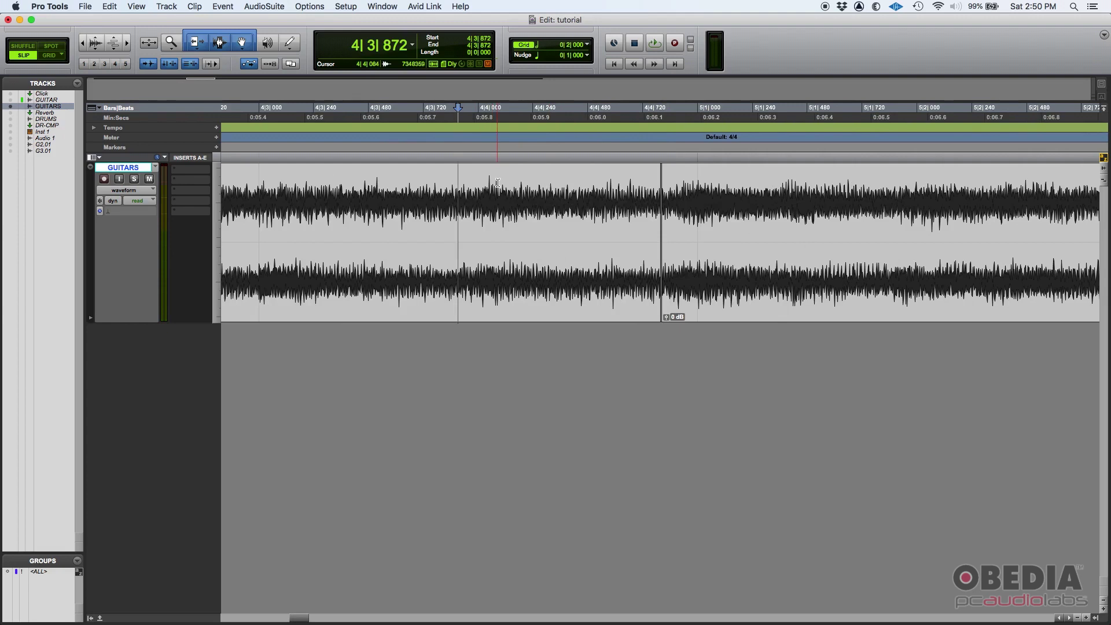
{"action": "key", "text": "space"}
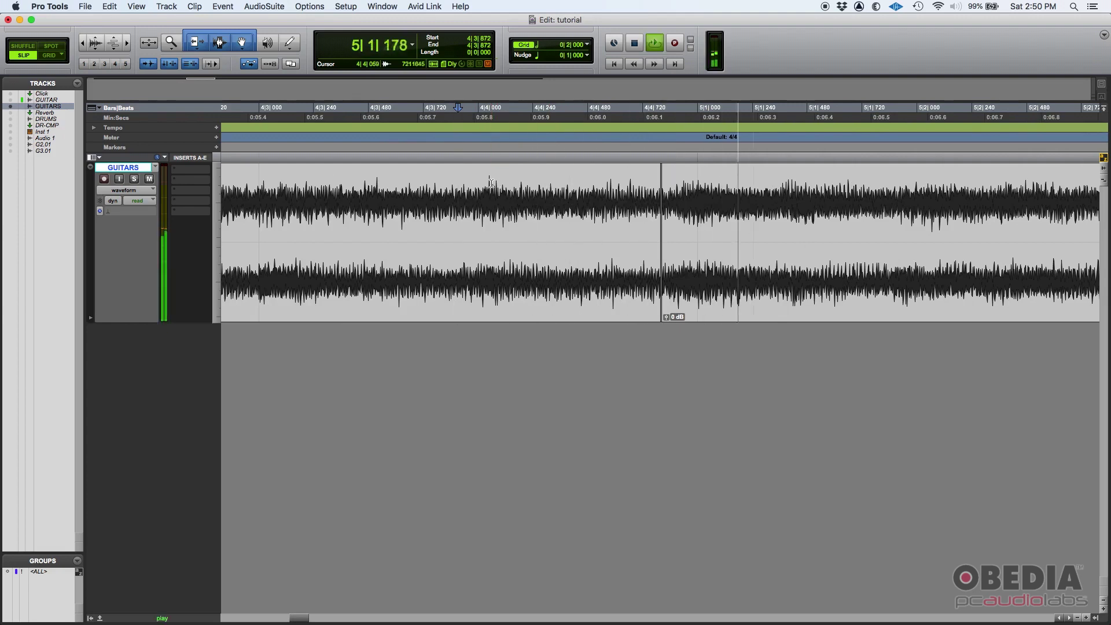
{"action": "key", "text": "super+bracketleft"}
{"action": "key", "text": "space"}
- Replay from 4|2|549 through the crossfade, then select the following clip and zoom in
{"action": "left_click", "coordinate": [412, 176]}
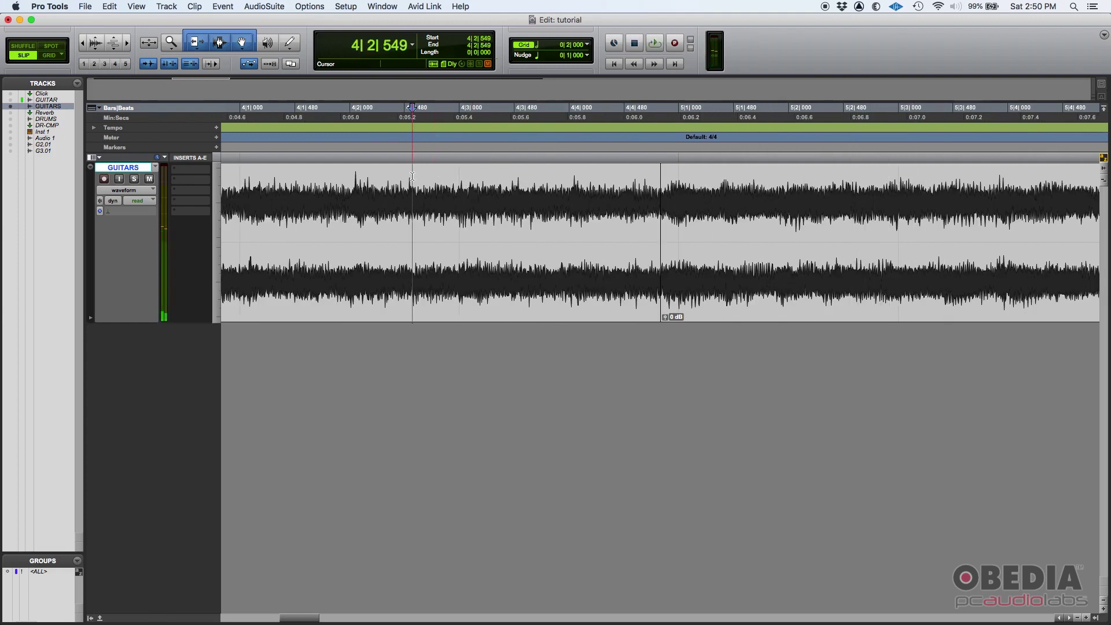
{"action": "key", "text": "space"}
{"action": "key", "text": "space"}
{"action": "key", "text": "space"}
{"action": "key", "text": "space"}
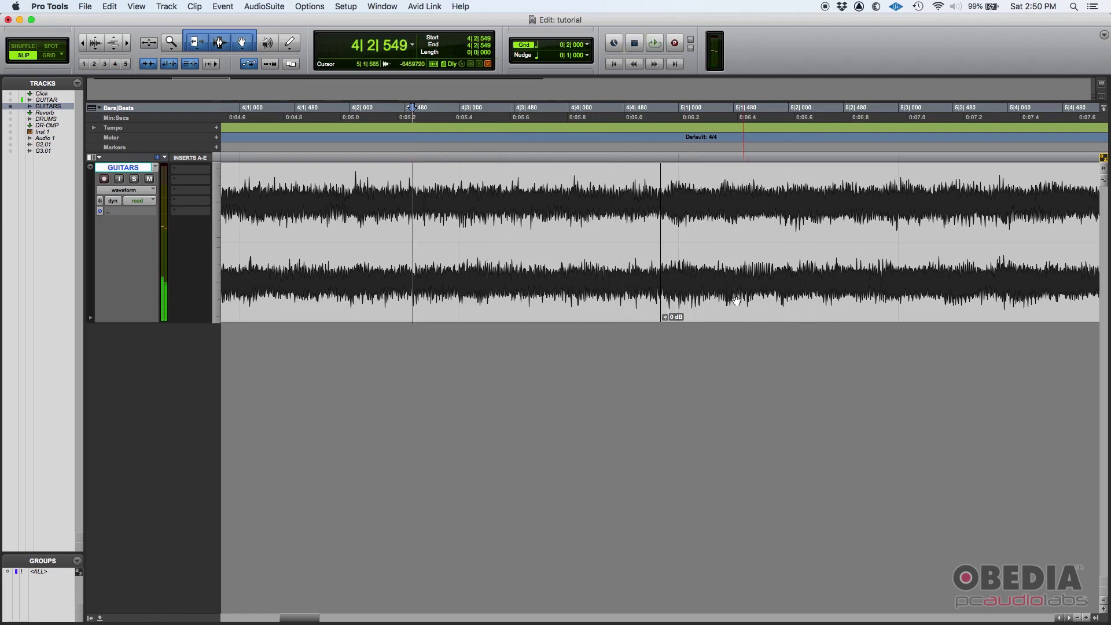
{"action": "left_click", "coordinate": [735, 298]}
{"action": "key", "text": "super+bracketright"}
{"action": "key", "text": "super+bracketright"}
{"action": "key", "text": "super+bracketright"}
{"action": "key", "text": "super+bracketright"}
{"action": "key", "text": "super+bracketright"}
{"action": "key", "text": "super+bracketright"}
{"action": "key", "text": "super+bracketright"}
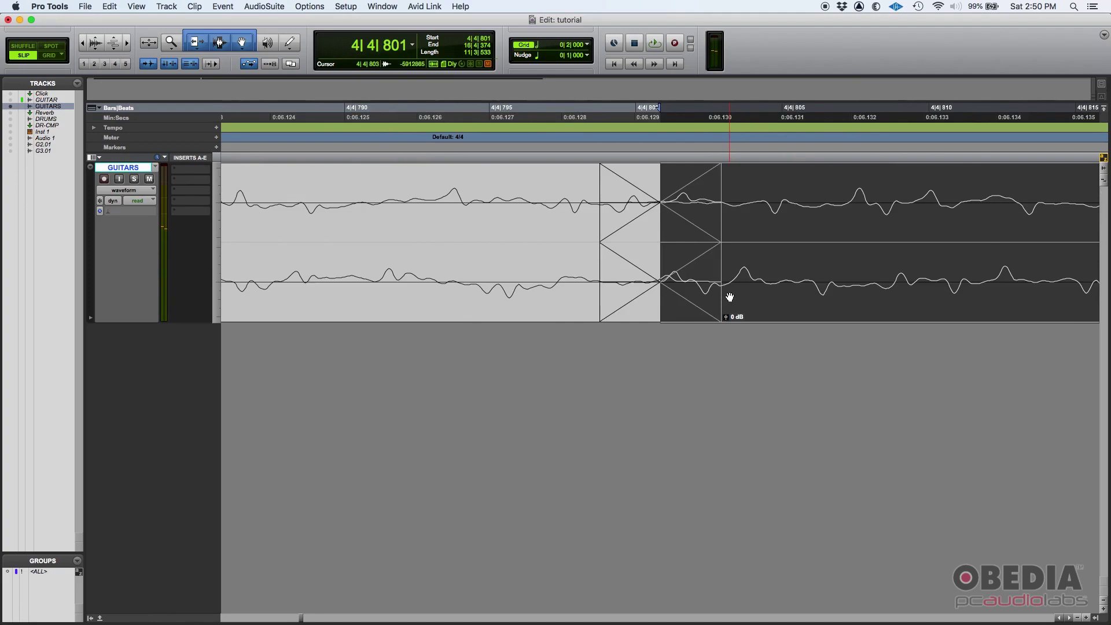
{"action": "key", "text": "super+bracketleft"}
{"action": "key", "text": "super+bracketleft"}
{"action": "key", "text": "super+bracketleft"}
{"action": "key", "text": "super+bracketleft"}
{"action": "key", "text": "super+bracketleft"}
{"action": "key", "text": "super+bracketleft"}
{"action": "key", "text": "super+bracketleft"}
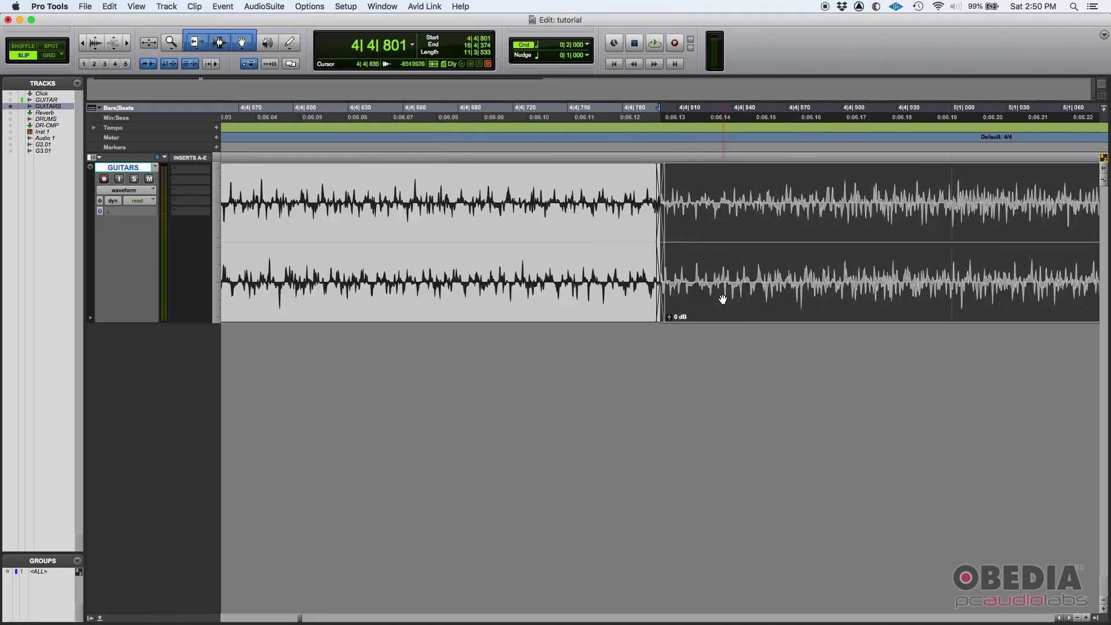
{"action": "left_click", "coordinate": [725, 206]}
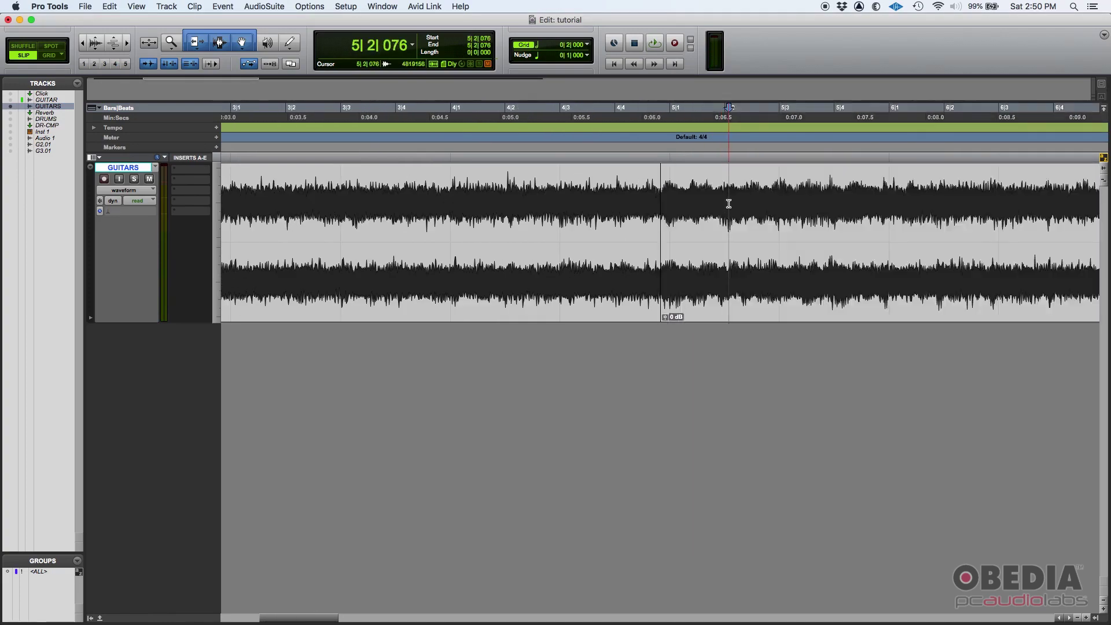
{"action": "key", "text": "super+bracketright"}
{"action": "key", "text": "super+bracketright"}
{"action": "left_click", "coordinate": [536, 290]}
{"action": "key", "text": "super+bracketright"}
{"action": "key", "text": "super+bracketright"}
{"action": "key", "text": "super+bracketright"}
{"action": "key", "text": "super+bracketright"}
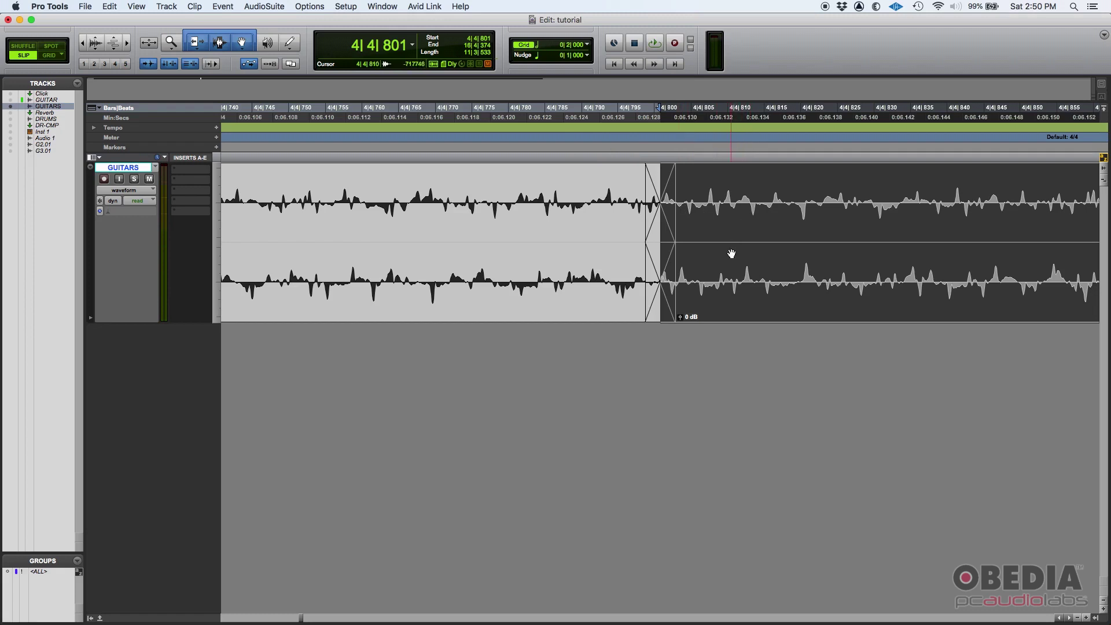
{"action": "key", "text": "super+bracketleft"}
{"action": "key", "text": "super+bracketleft"}
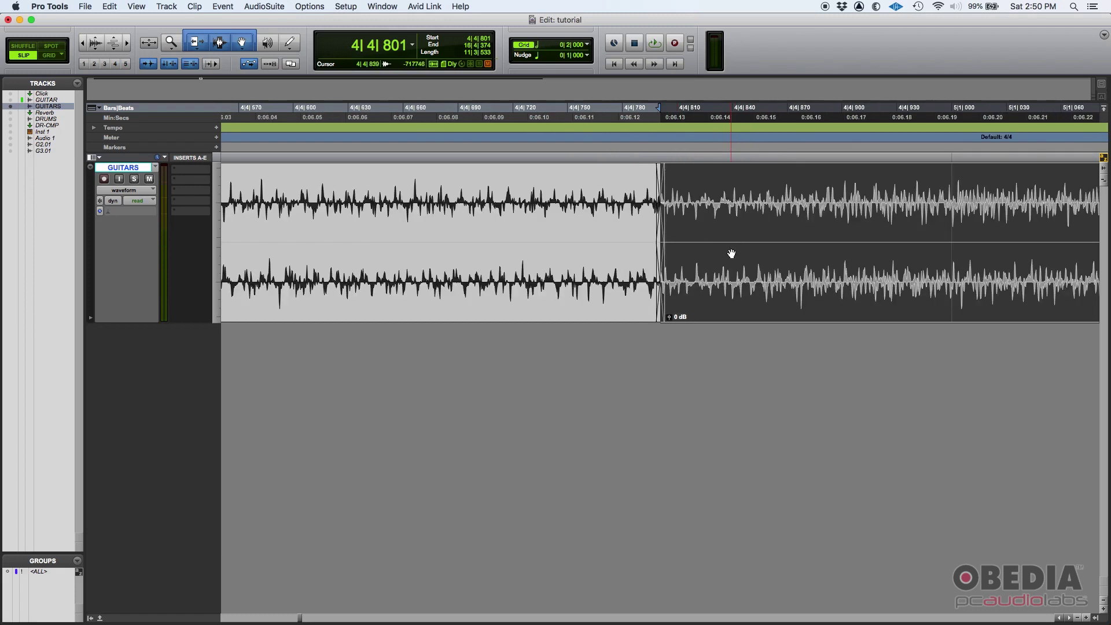
{"action": "left_click", "coordinate": [639, 195]}
{"action": "key", "text": "super+bracketleft"}
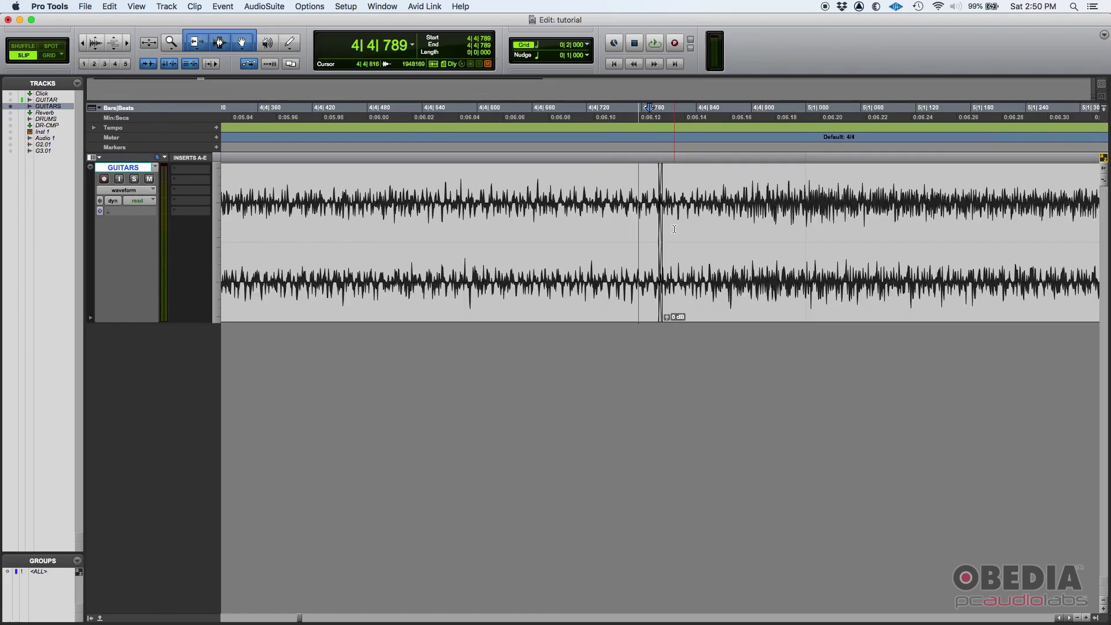
{"action": "key", "text": "super+bracketleft"}
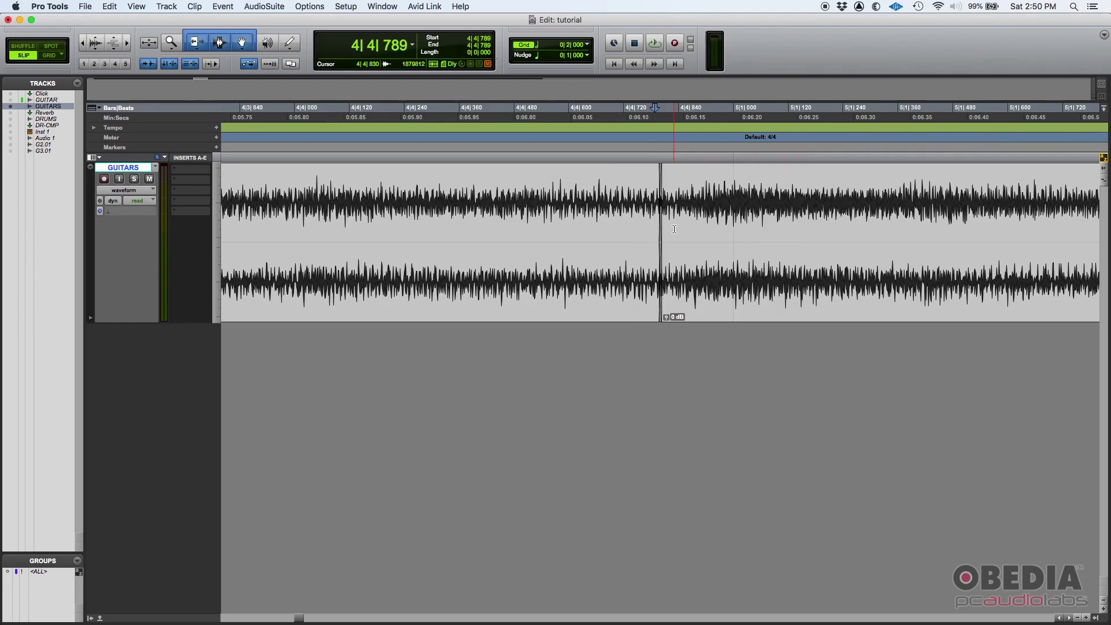
{"action": "left_click", "coordinate": [699, 274]}
{"action": "key", "text": "super+bracketright"}
{"action": "key", "text": "super+bracketright"}
{"action": "key", "text": "super+bracketright"}
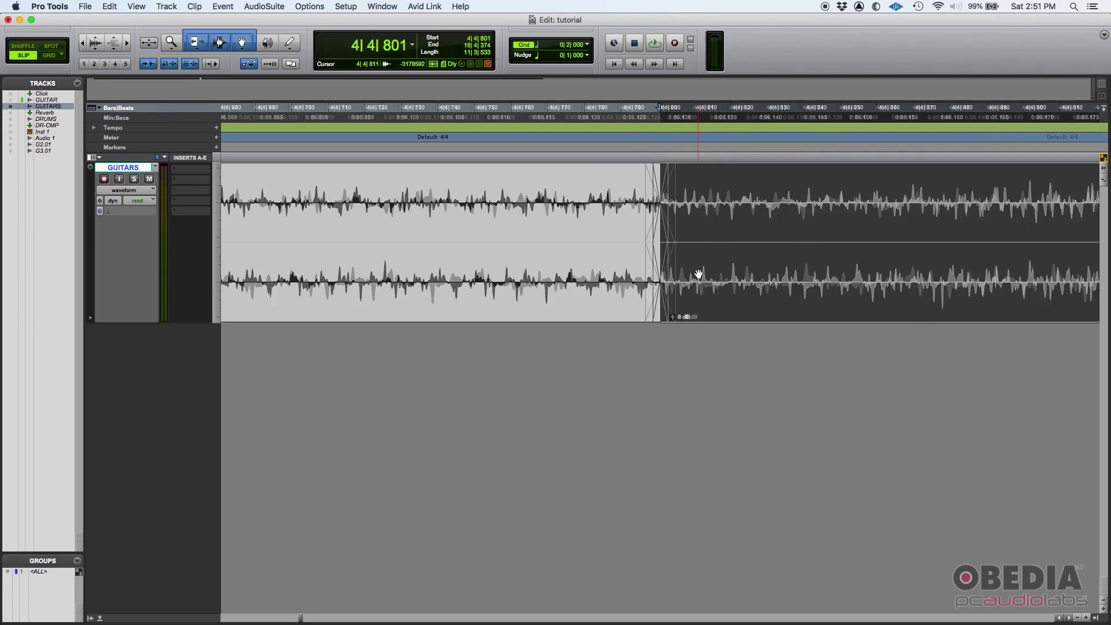
{"action": "key", "text": "super+bracketright"}
{"action": "left_click", "coordinate": [620, 223]}
{"action": "key", "text": "super+bracketleft"}
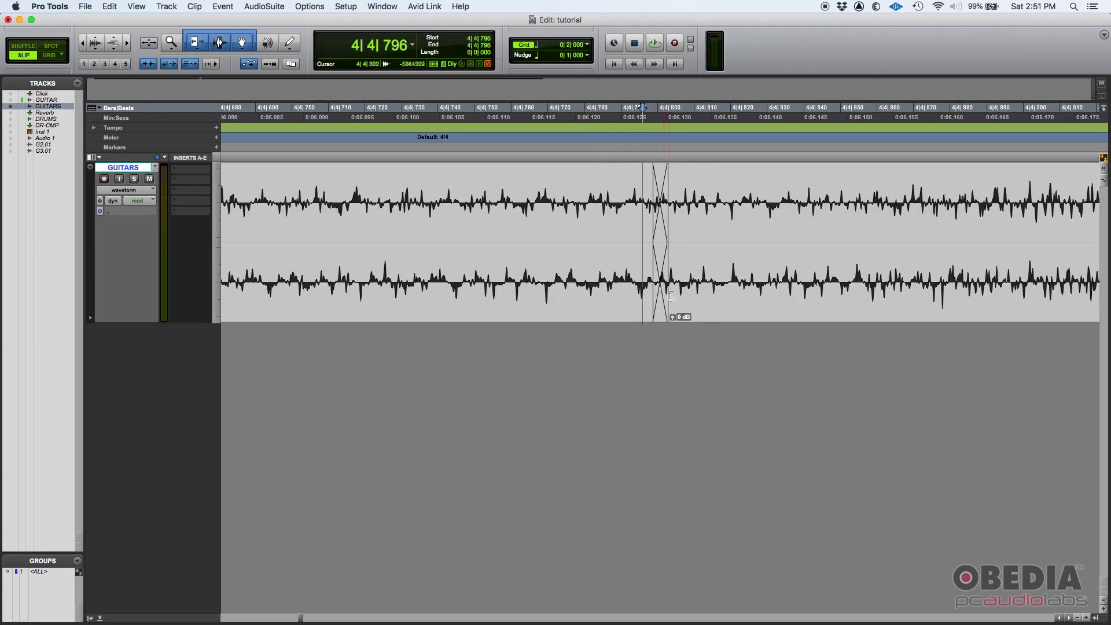
{"action": "key", "text": "super+bracketleft"}
{"action": "key", "text": "super+bracketleft"}
{"action": "key", "text": "super+bracketleft"}
{"action": "key", "text": "super+bracketleft"}
{"action": "key", "text": "super+bracketleft"}
{"action": "key", "text": "super+bracketleft"}
{"action": "key", "text": "super+bracketleft"}
{"action": "key", "text": "super+bracketleft"}
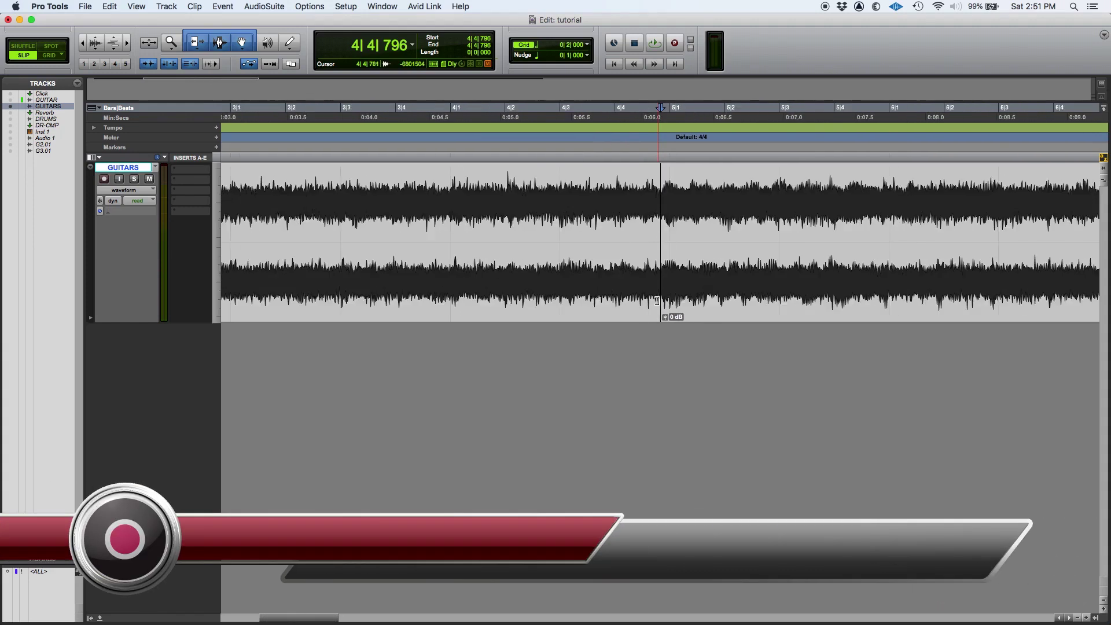
{"action": "key", "text": "super+bracketright"}
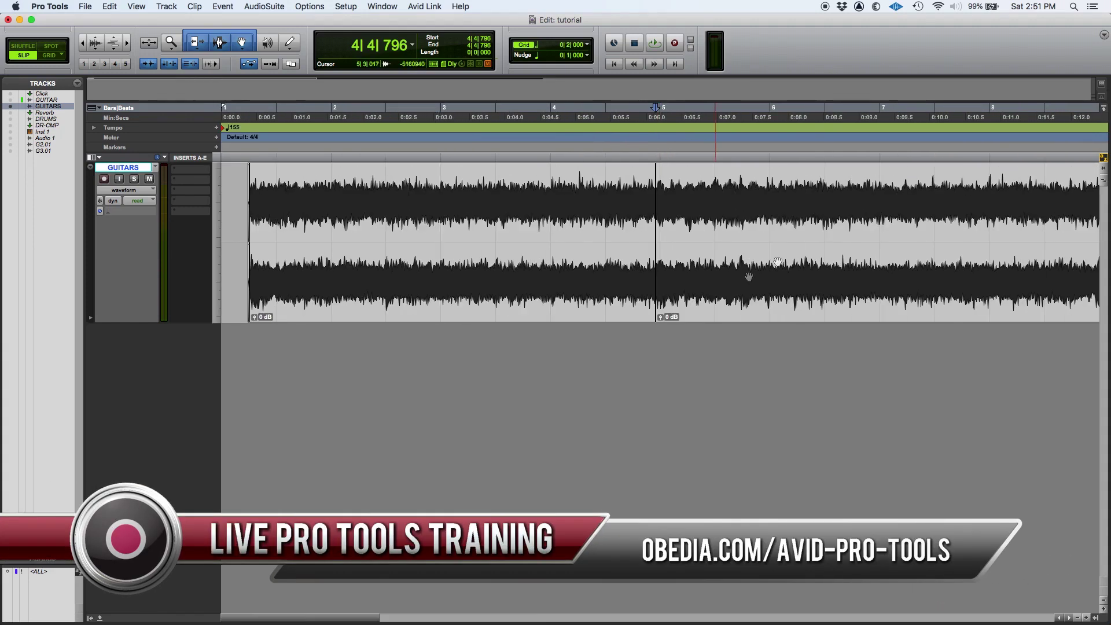